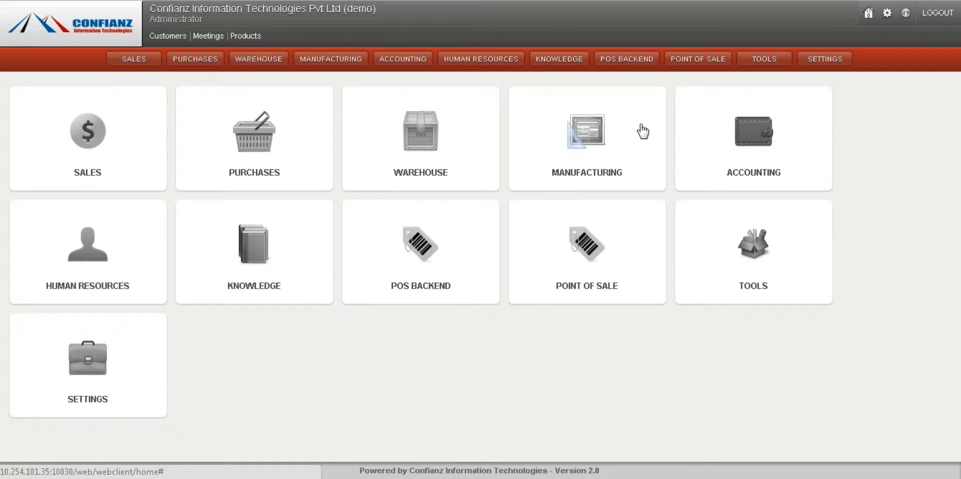
# Step: View the PoS orders list in the PoS backend and the payment methods in its configuration
pyautogui.click(627, 61)
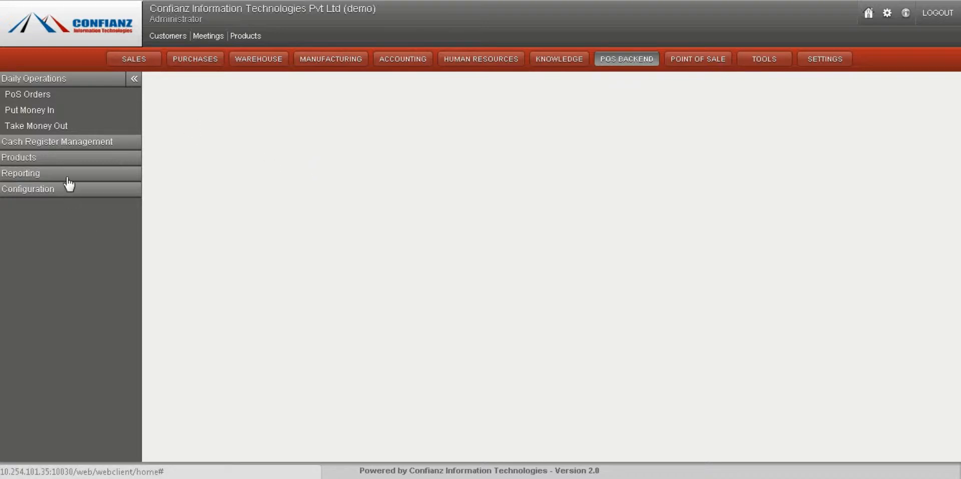
pyautogui.click(54, 98)
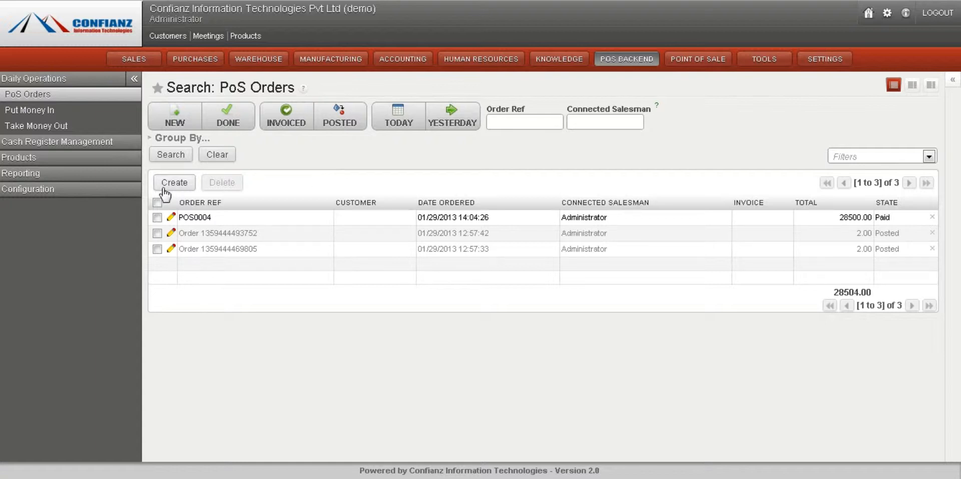
pyautogui.click(55, 189)
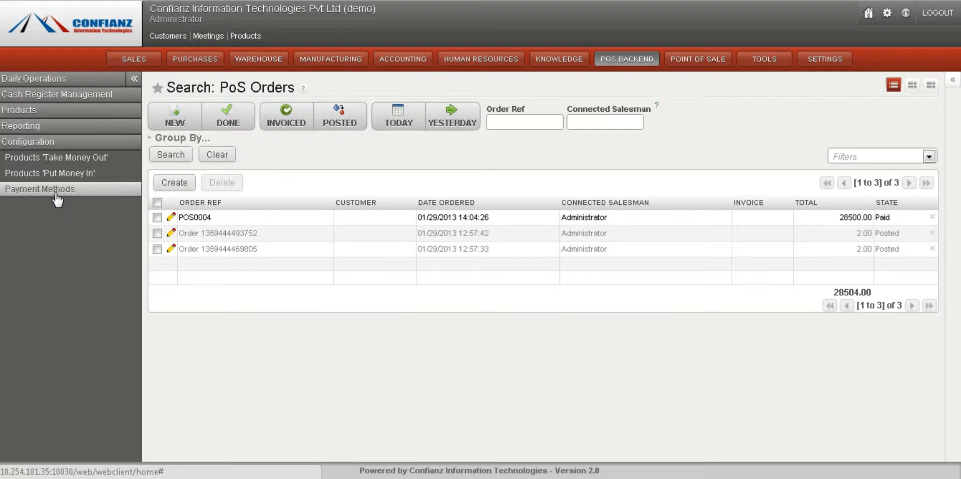
pyautogui.click(56, 195)
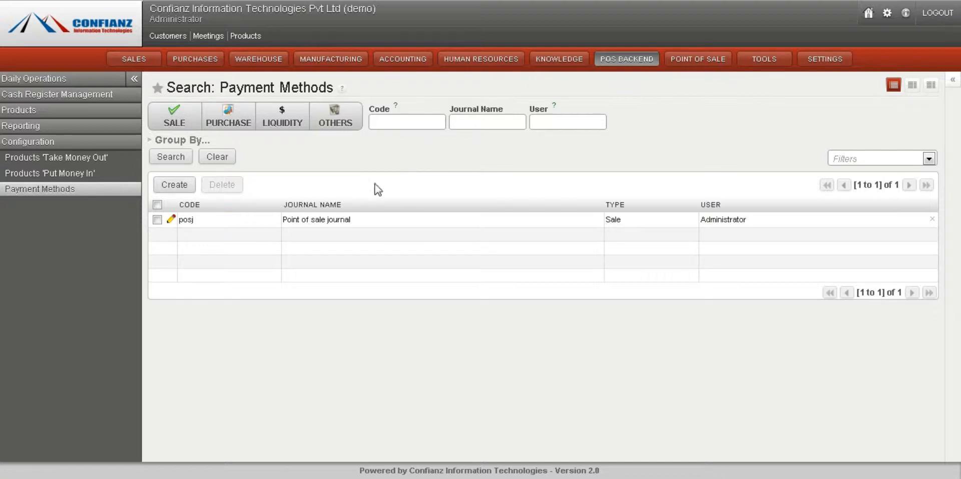
# Step: Open the Putmoneyin product record under Products 'Put Money In' and examine its name and details
pyautogui.click(69, 177)
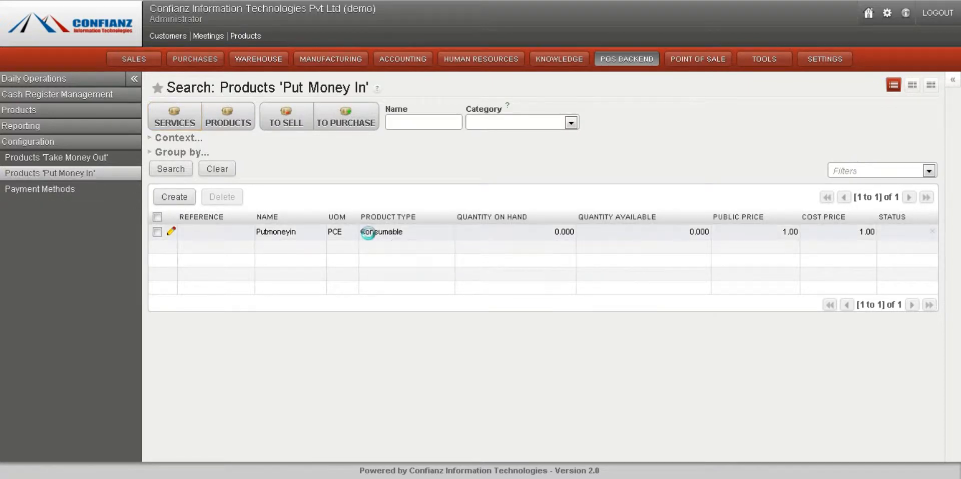
pyautogui.click(383, 231)
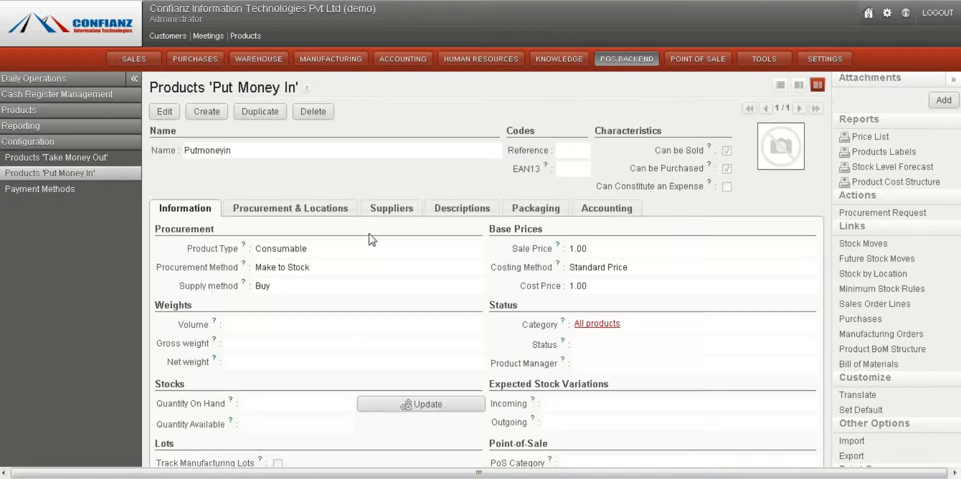
pyautogui.moveTo(232, 150); pyautogui.dragTo(183, 150)
pyautogui.click(308, 221)
# Step: Open the moneyout product record under Products 'Take Money Out' and examine its name and details
pyautogui.click(93, 158)
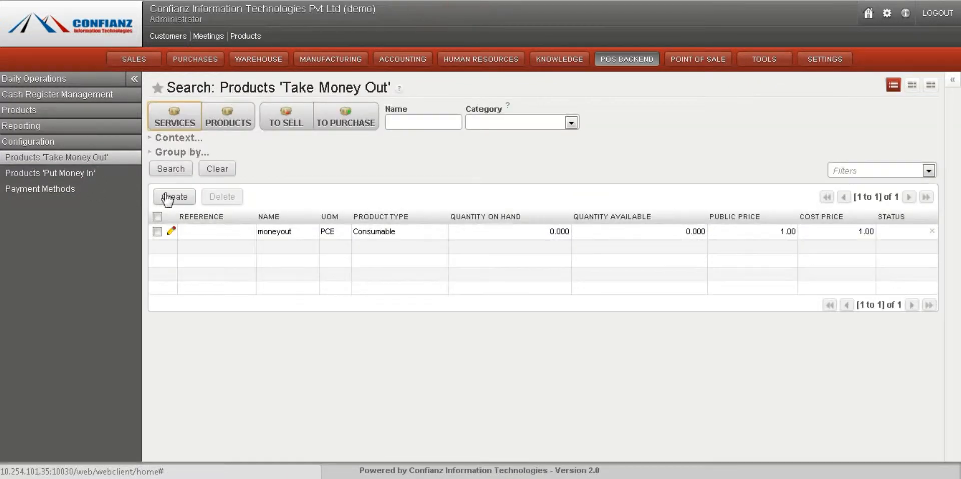
pyautogui.click(272, 235)
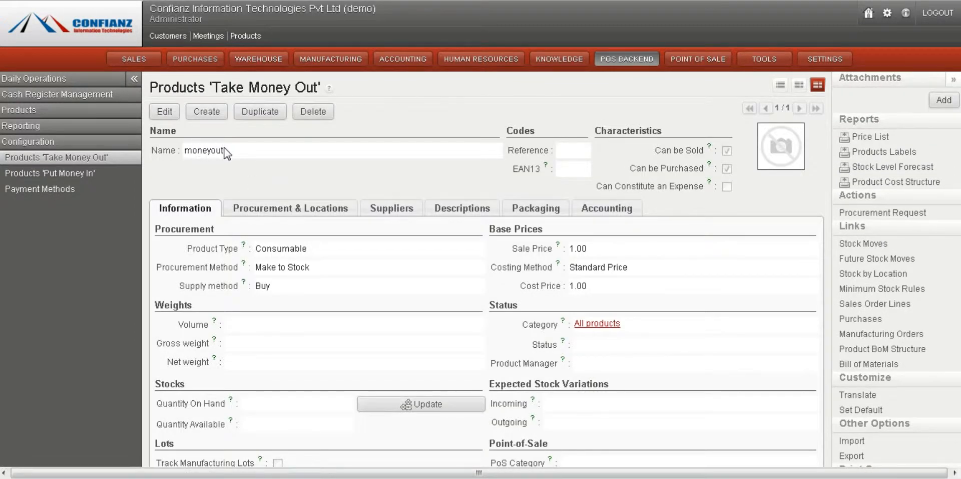
pyautogui.moveTo(224, 151); pyautogui.dragTo(179, 150)
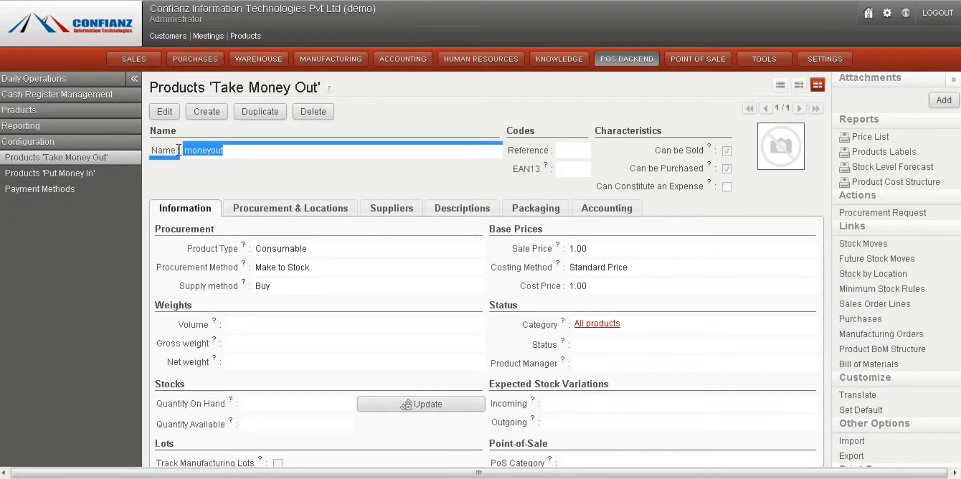
pyautogui.click(157, 186)
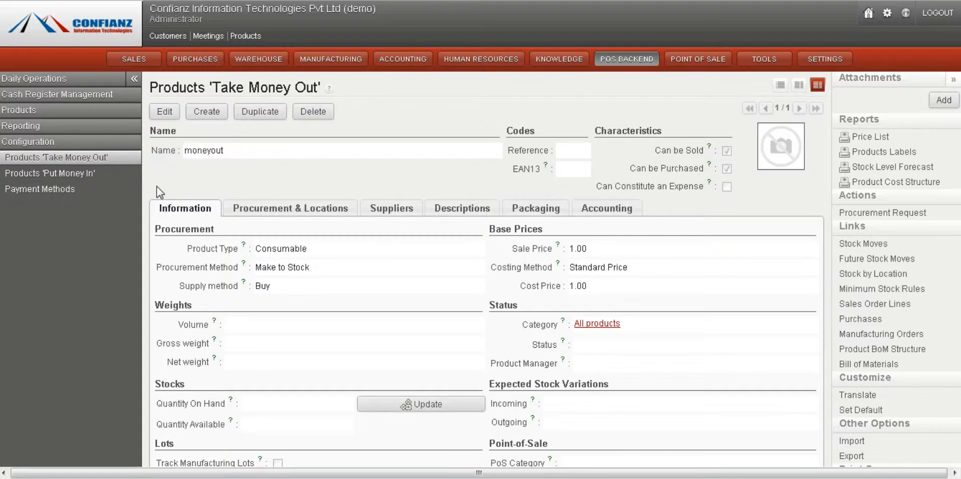
# Step: Create a new PoS order with one order line for the product [lp] laptop
pyautogui.click(64, 80)
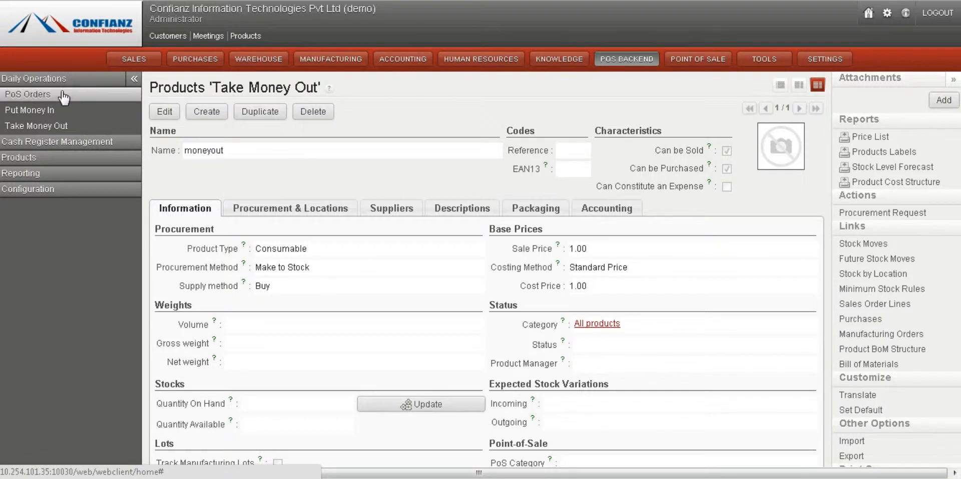
pyautogui.click(64, 96)
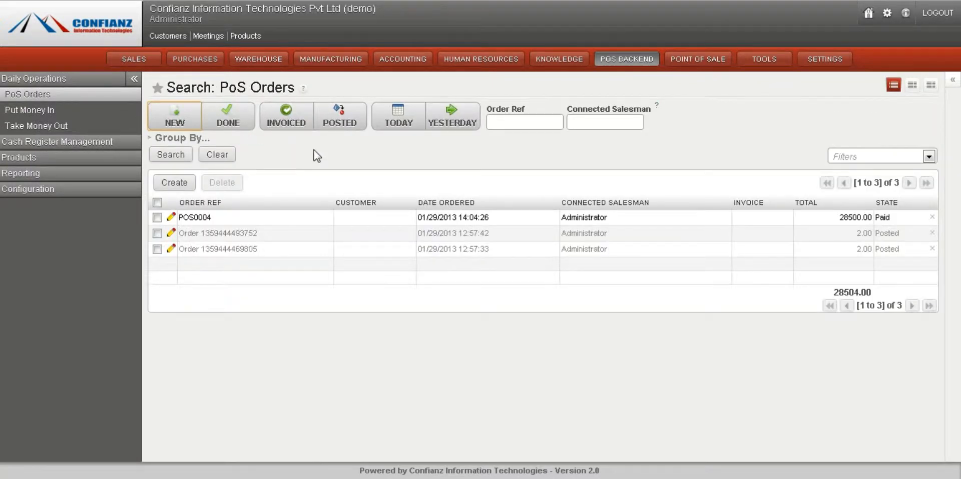
pyautogui.click(181, 184)
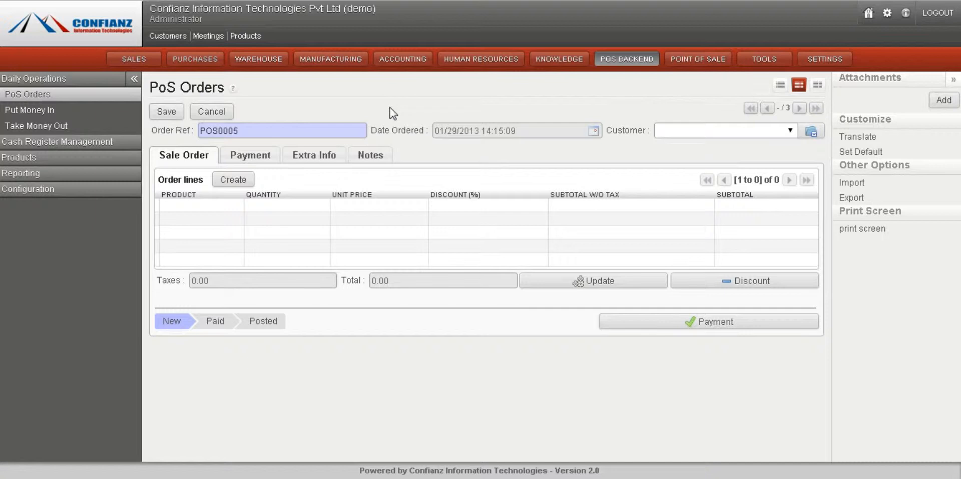
pyautogui.click(324, 124)
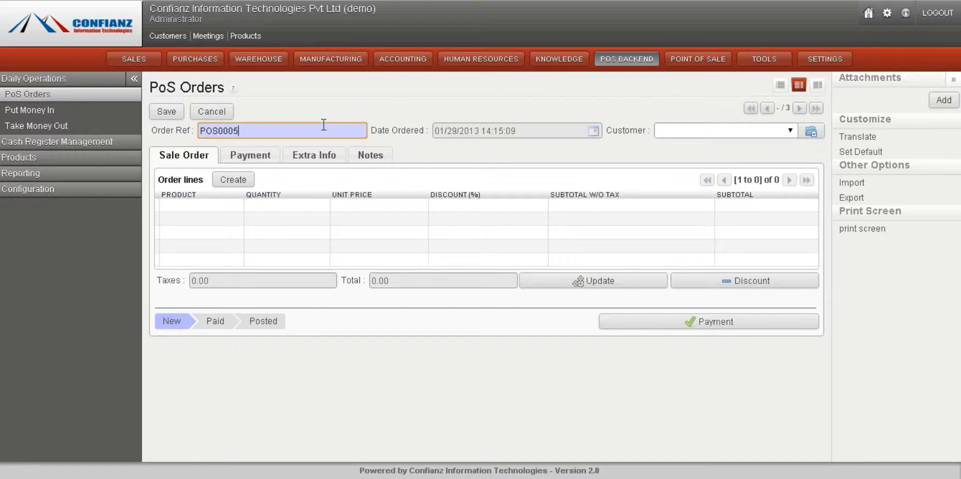
pyautogui.click(241, 184)
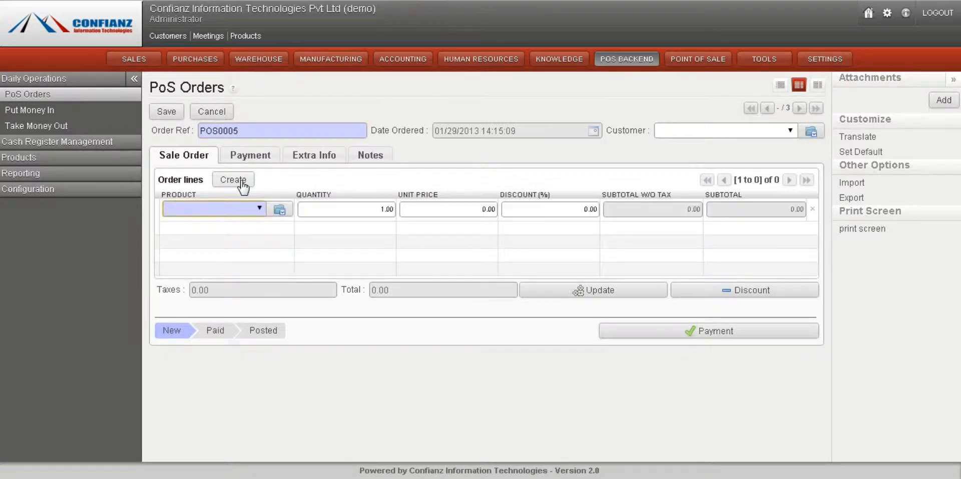
pyautogui.click(260, 209)
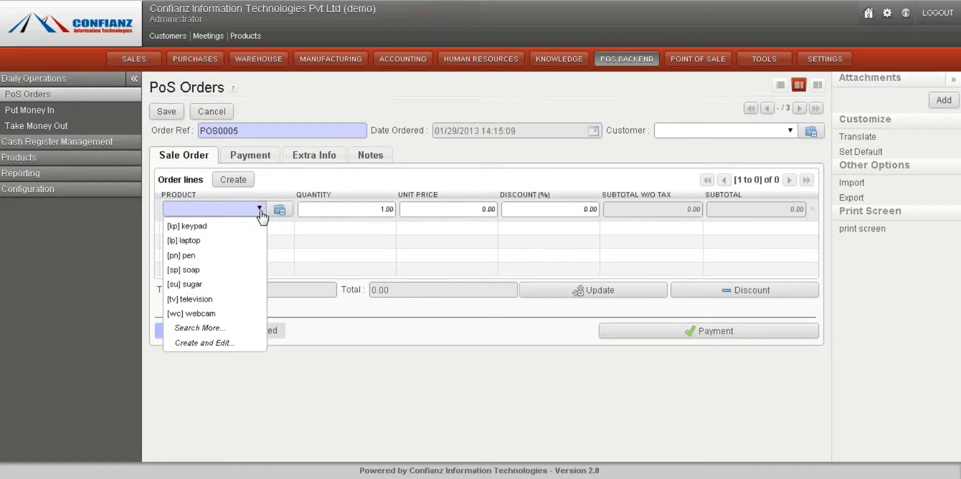
pyautogui.click(223, 241)
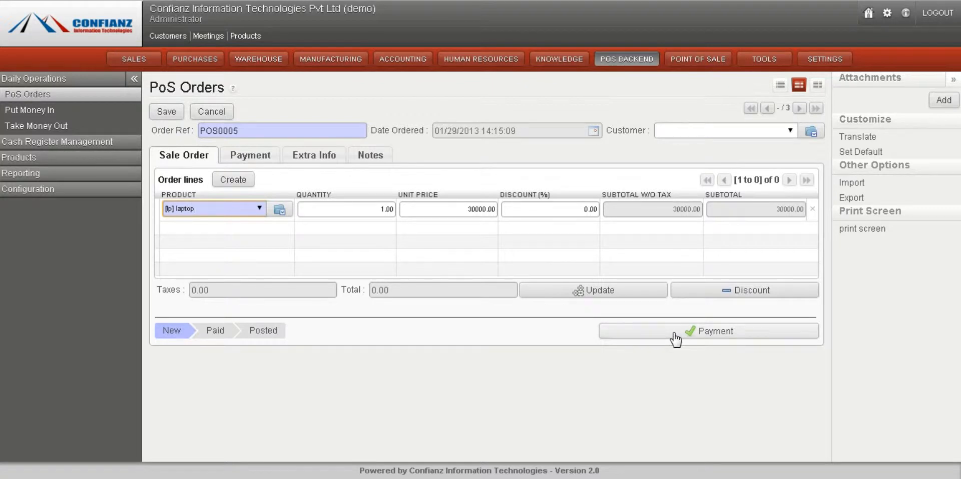
pyautogui.click(287, 182)
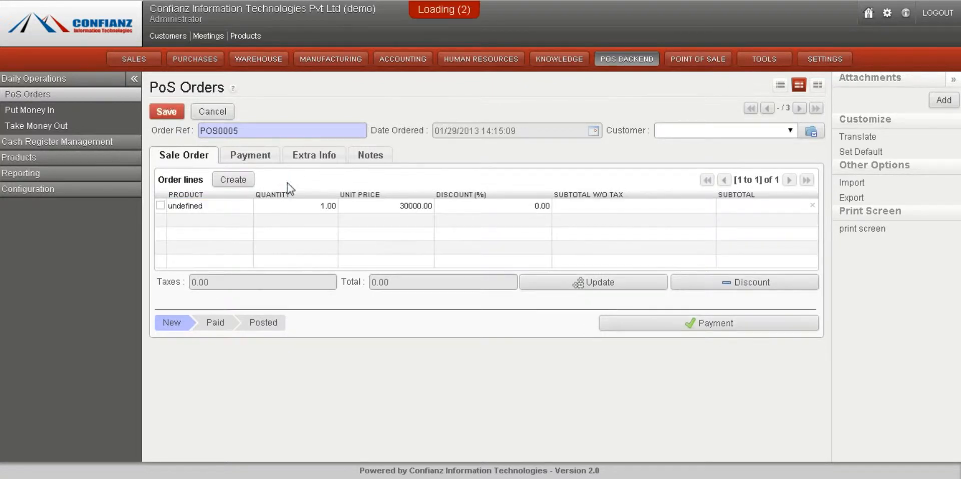
# Step: Pay the laptop order in full with the payment mode Point of sale journal (EUR) and dismiss the receipt download prompts
pyautogui.click(673, 325)
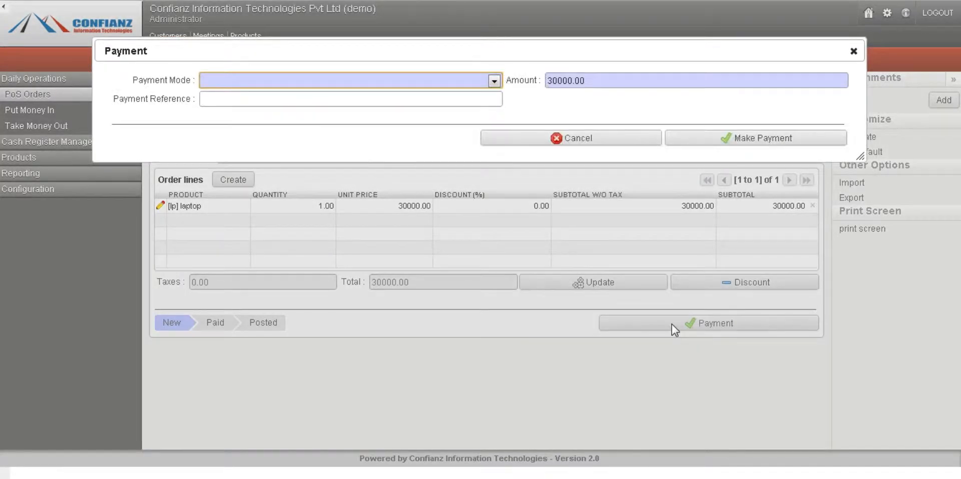
pyautogui.click(447, 80)
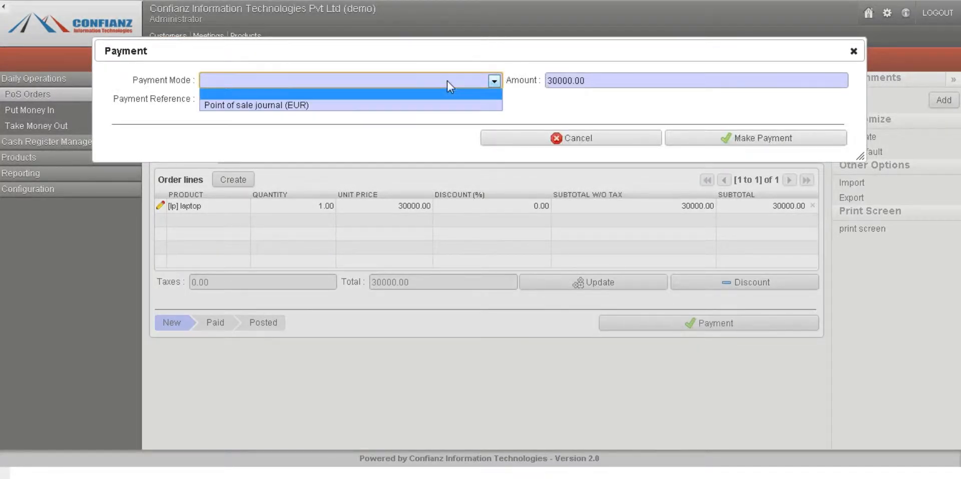
pyautogui.click(384, 104)
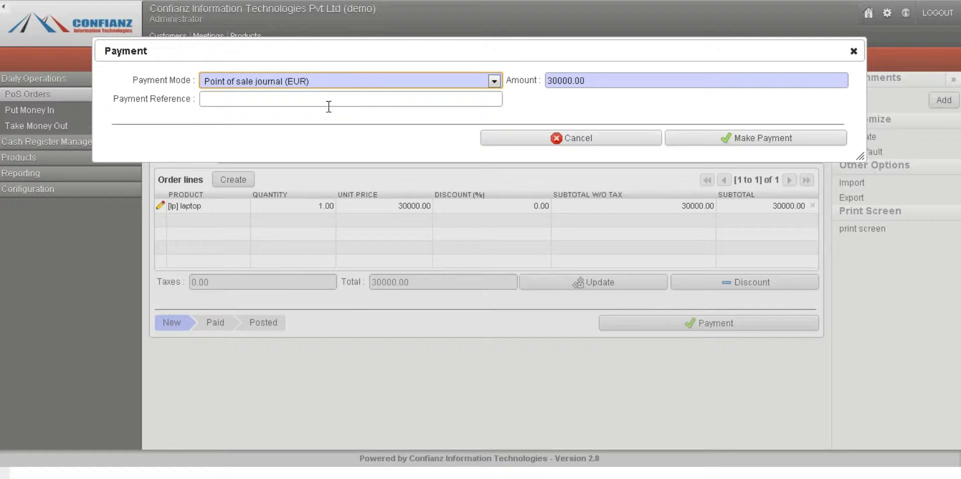
pyautogui.click(765, 143)
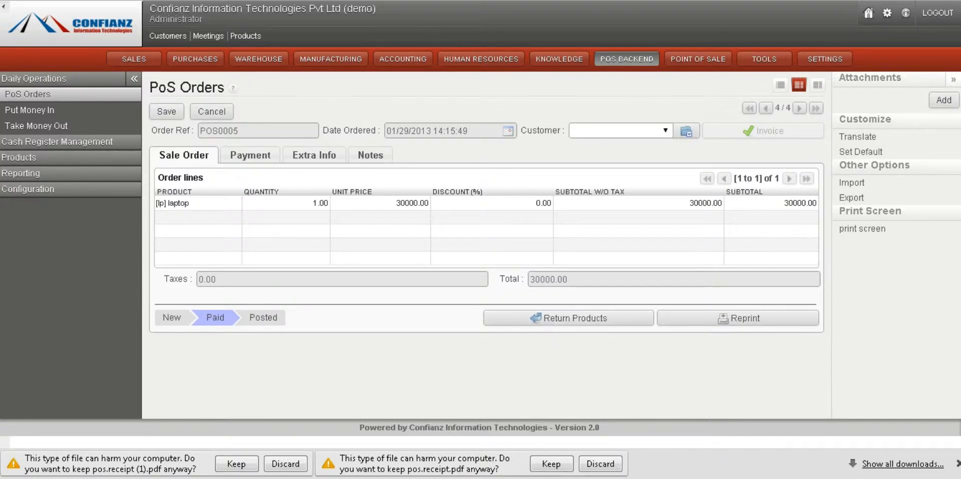
pyautogui.click(957, 463)
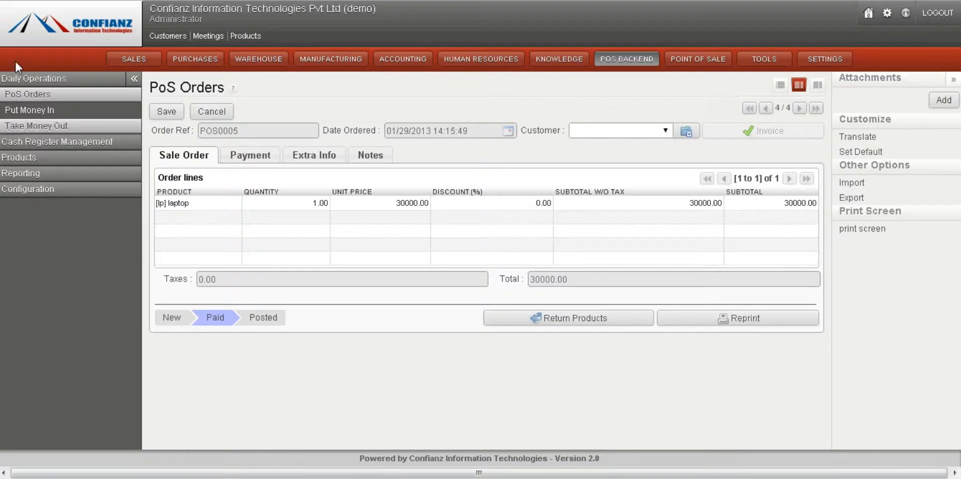
# Step: Put 1300 into the Point of sale journal (EUR) cash register with reason "refund amount" and operation Putmoneyin
pyautogui.click(30, 111)
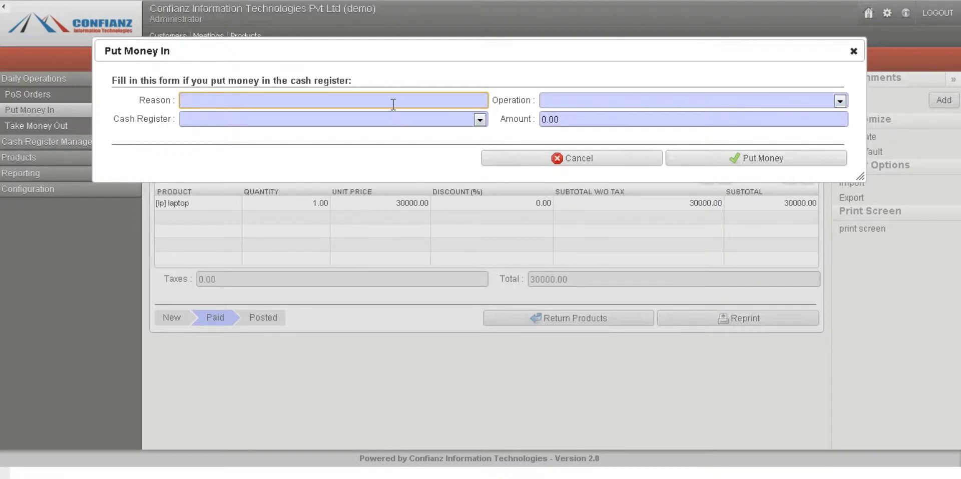
pyautogui.write('refund amount')
pyautogui.click(689, 102)
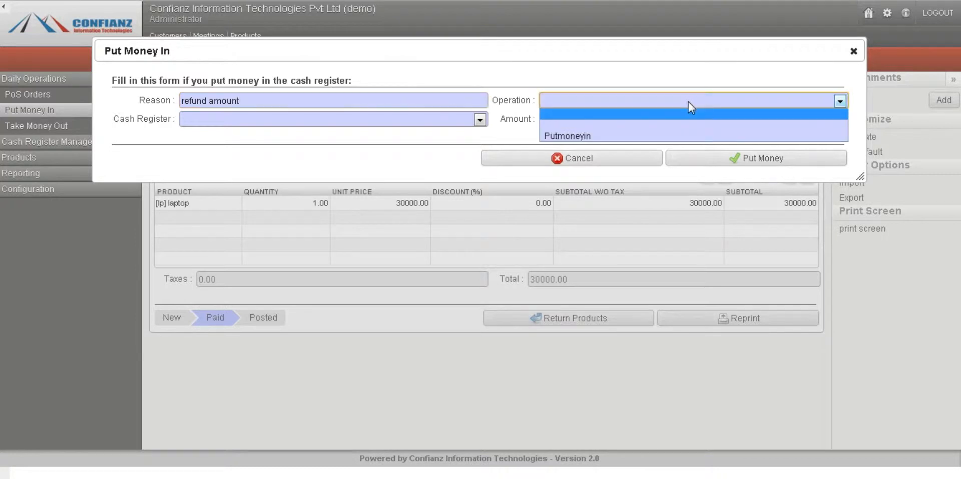
pyautogui.click(647, 137)
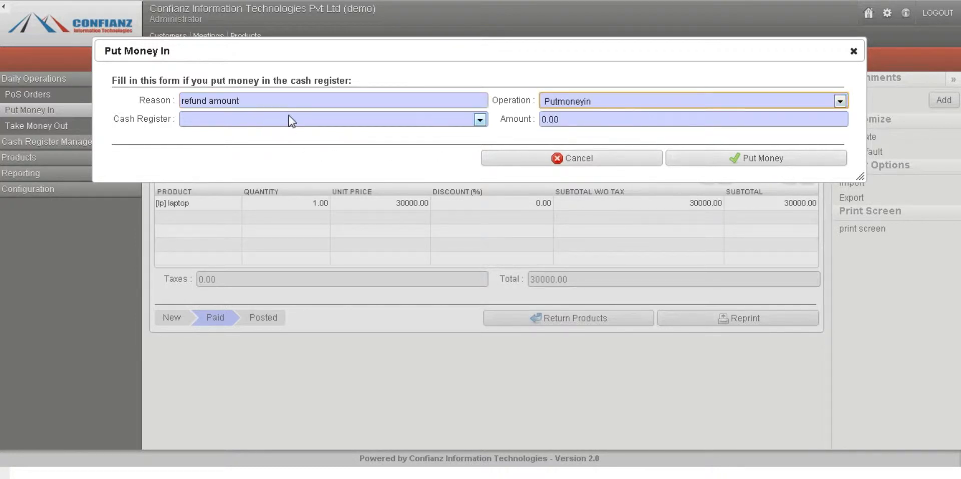
pyautogui.click(289, 130)
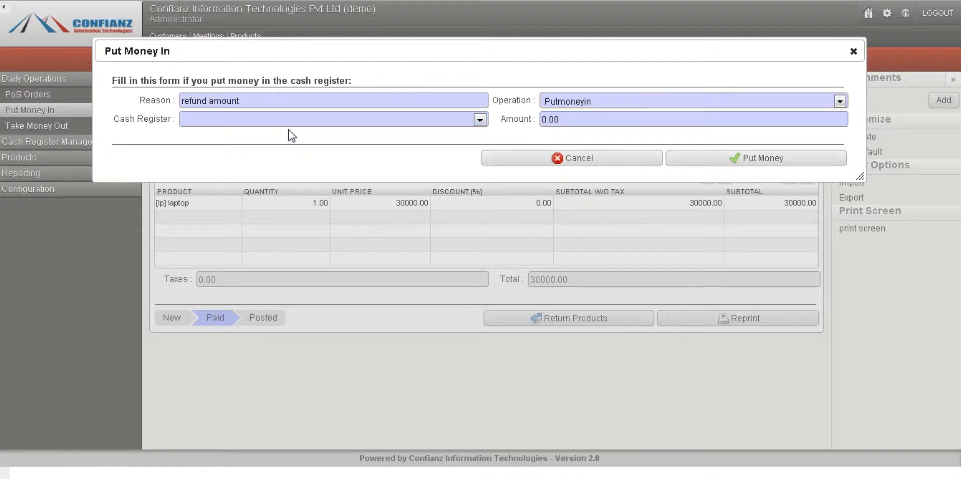
pyautogui.click(281, 125)
pyautogui.click(281, 143)
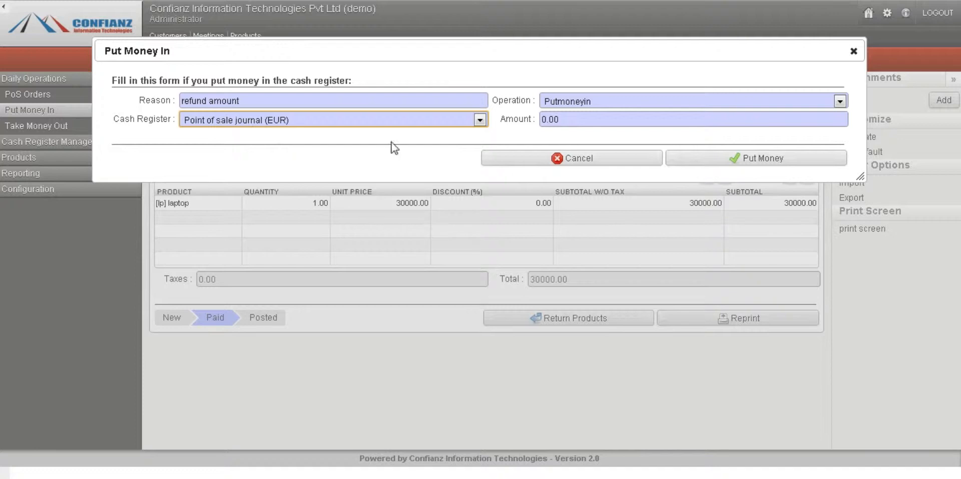
pyautogui.click(594, 121)
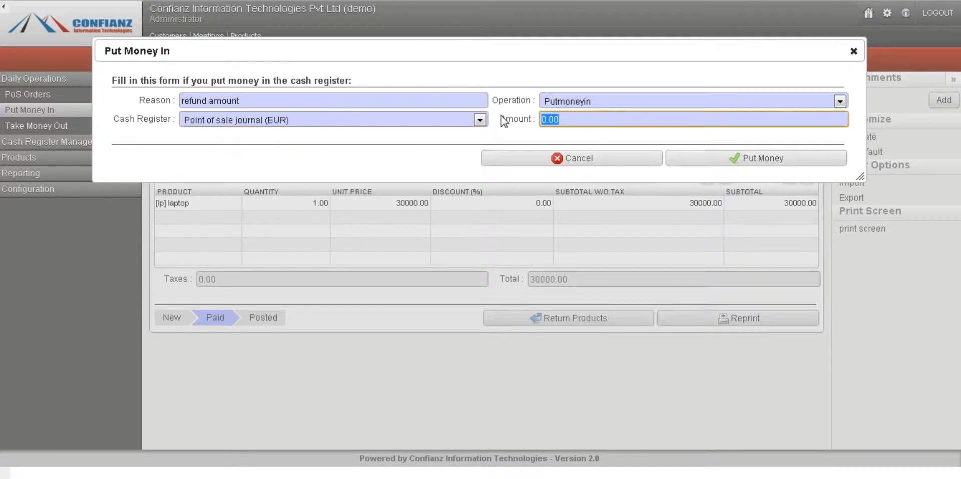
pyautogui.write('1300')
pyautogui.click(777, 162)
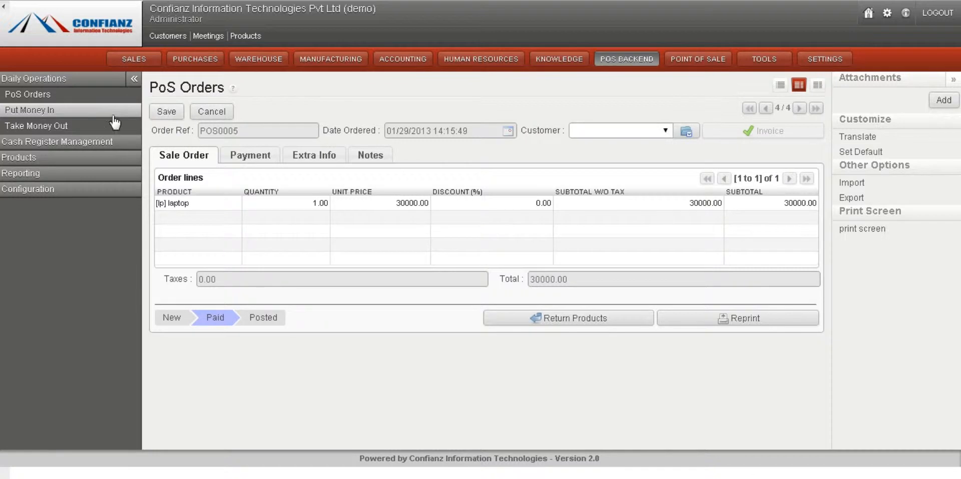
# Step: View the Take Money Out form and the Open Cash Register dialog, dismissing each one without submitting it
pyautogui.click(77, 126)
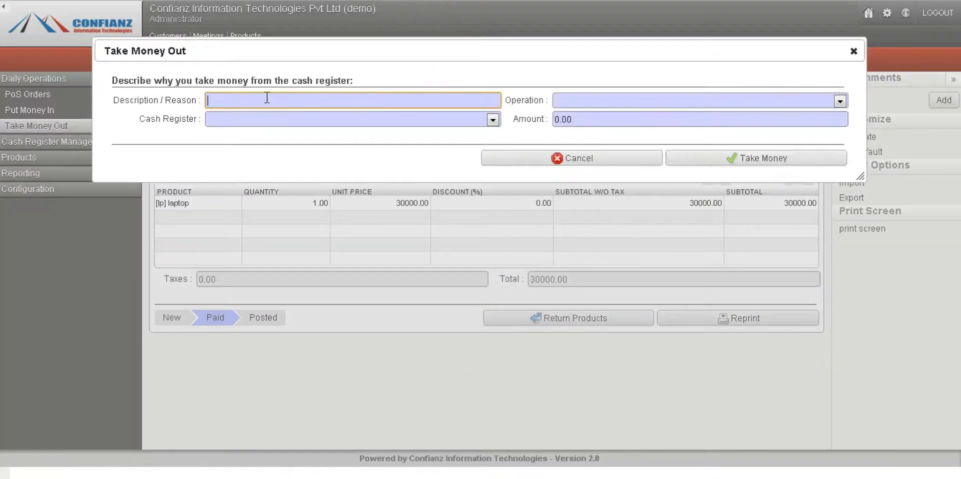
pyautogui.click(855, 50)
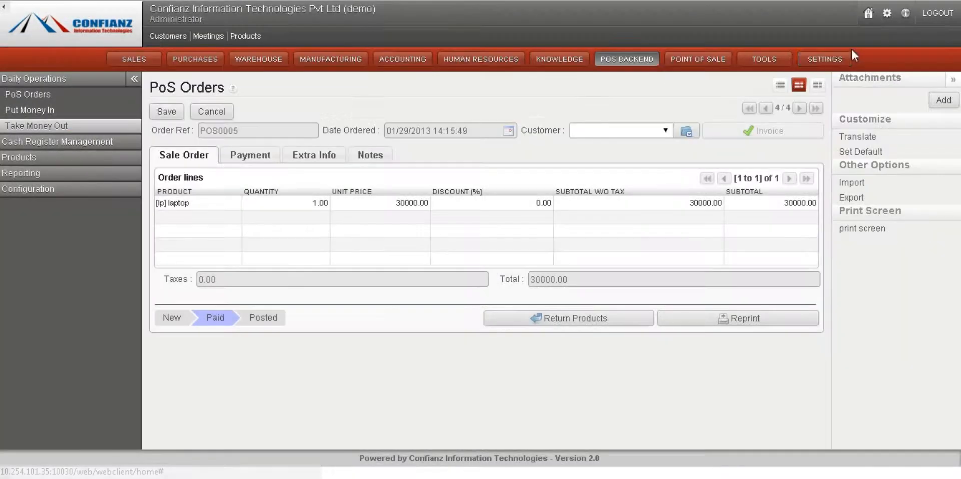
pyautogui.click(31, 142)
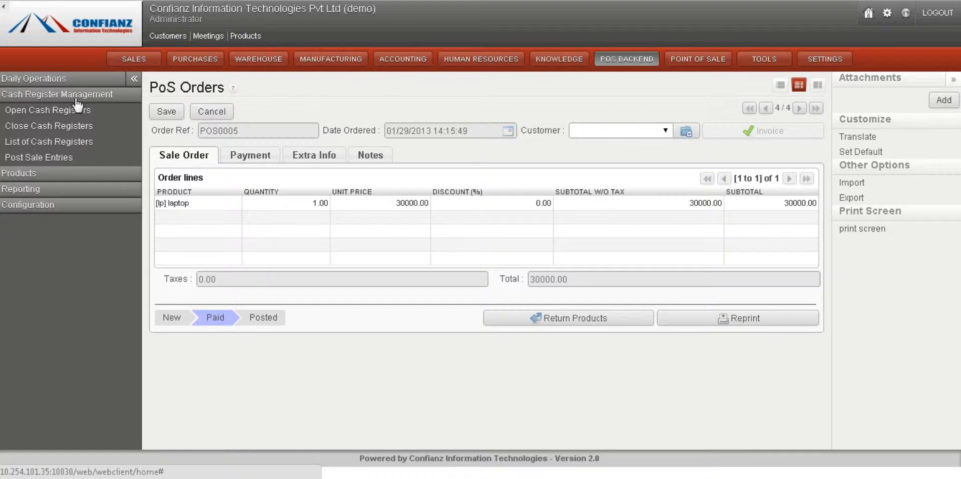
pyautogui.click(39, 114)
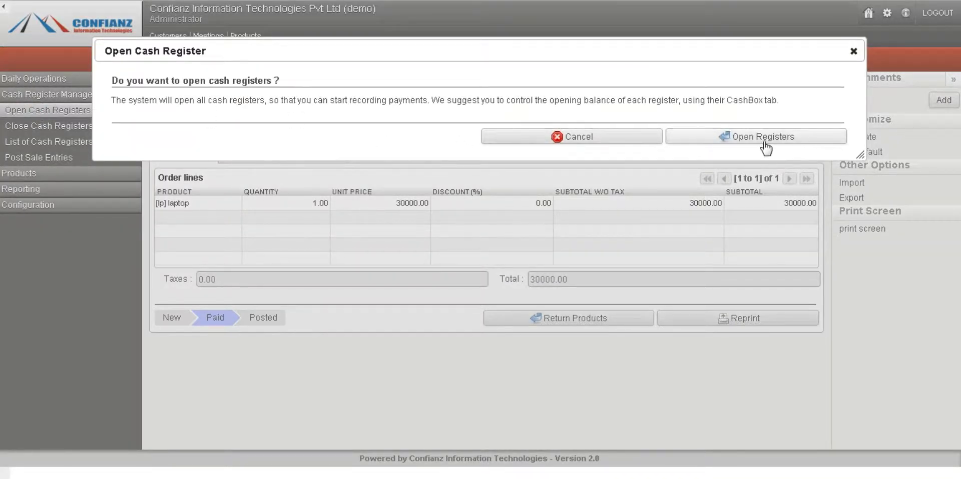
pyautogui.click(580, 138)
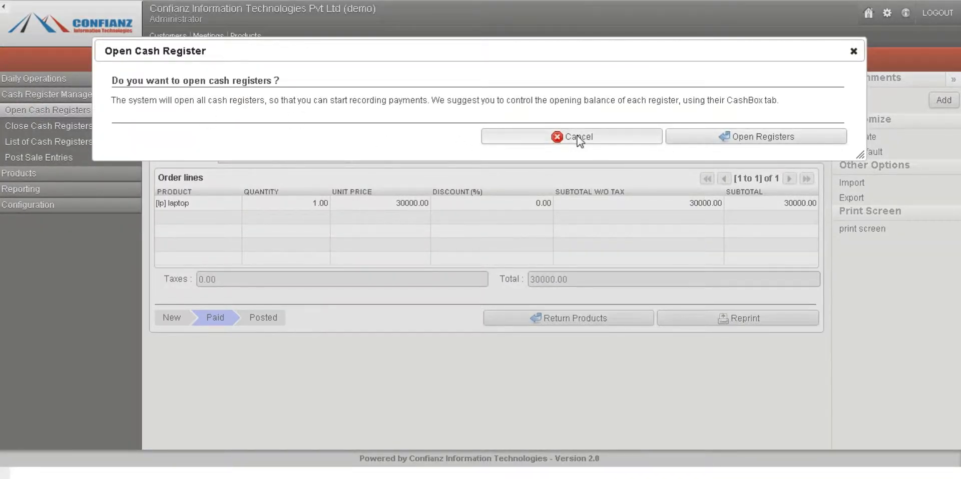
# Step: View the Close Cash Register dialog and a blank new cash register form, leaving both without submitting, and return to the cash register list
pyautogui.click(67, 126)
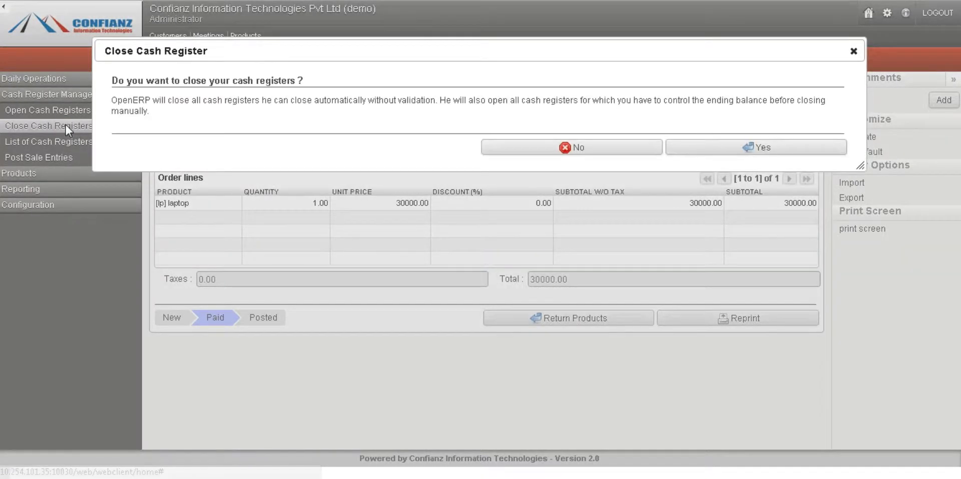
pyautogui.click(521, 149)
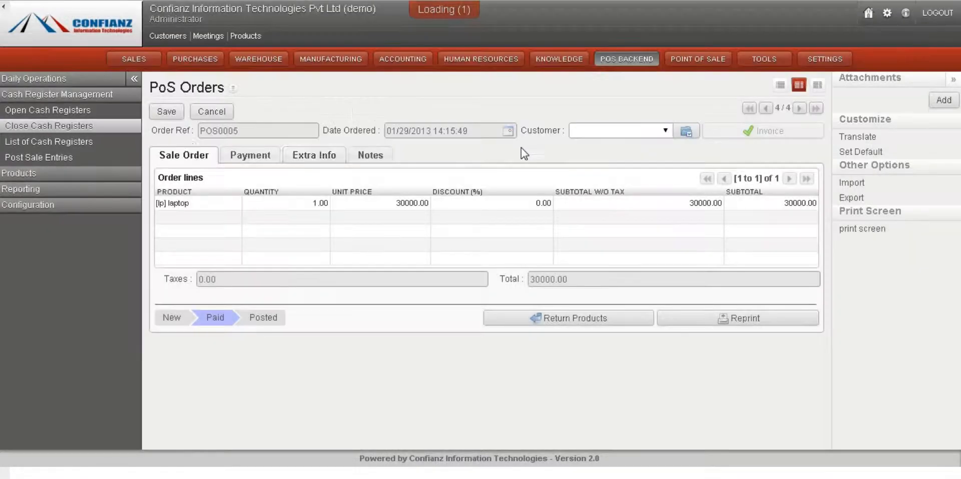
pyautogui.click(78, 142)
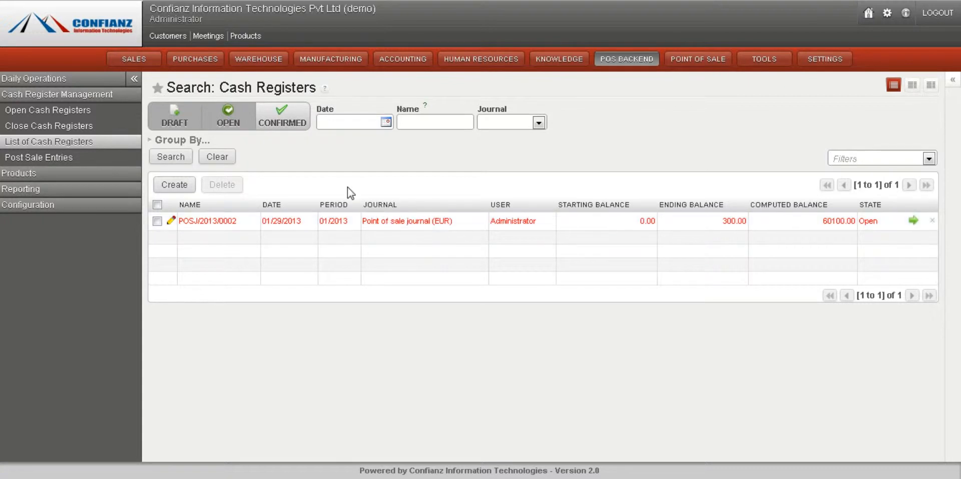
pyautogui.click(184, 187)
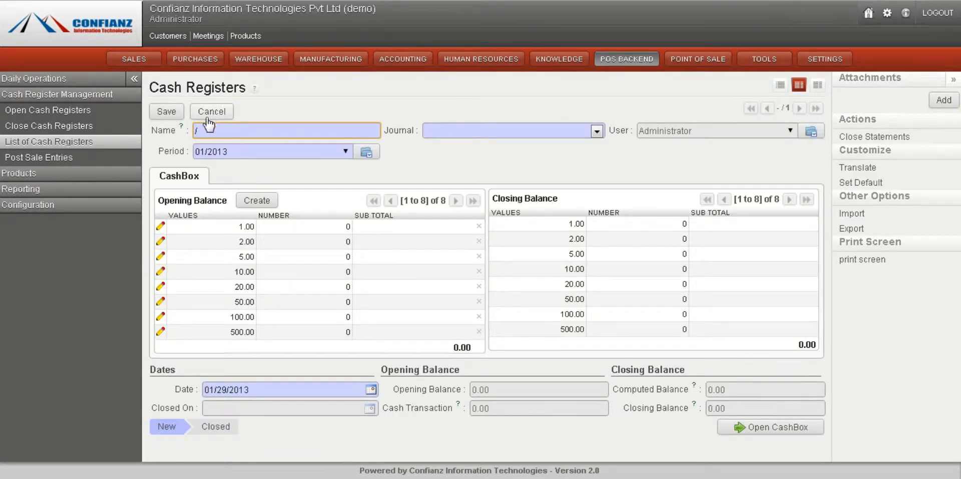
pyautogui.click(113, 145)
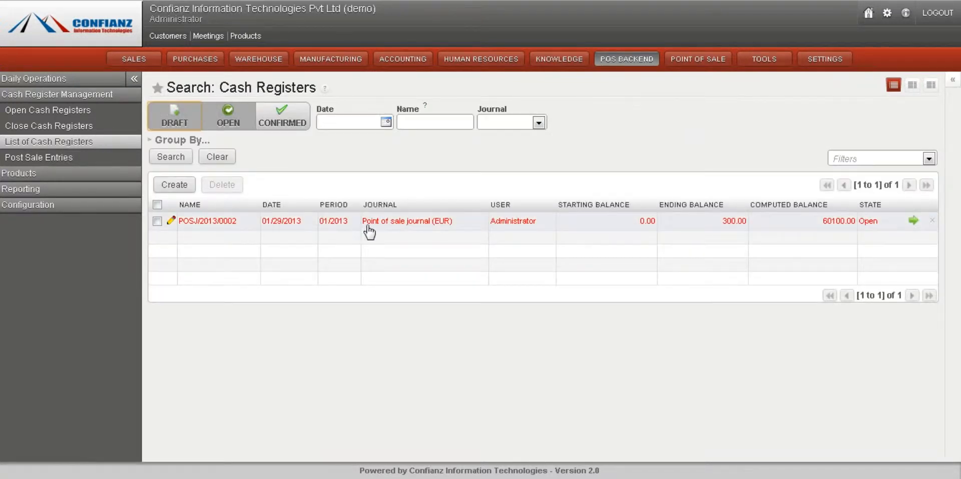
# Step: Open the listed Point of sale journal (EUR) cash register and review its cash transactions and computed balance
pyautogui.click(364, 226)
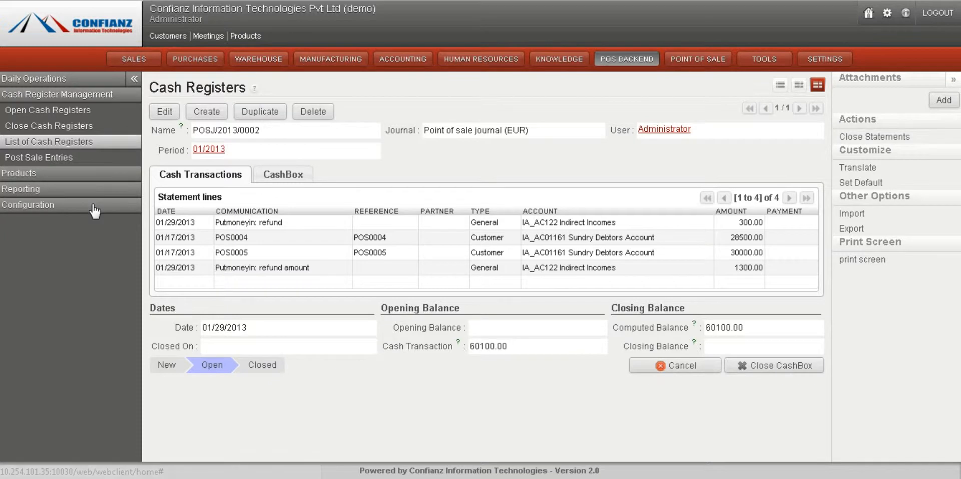
pyautogui.click(71, 205)
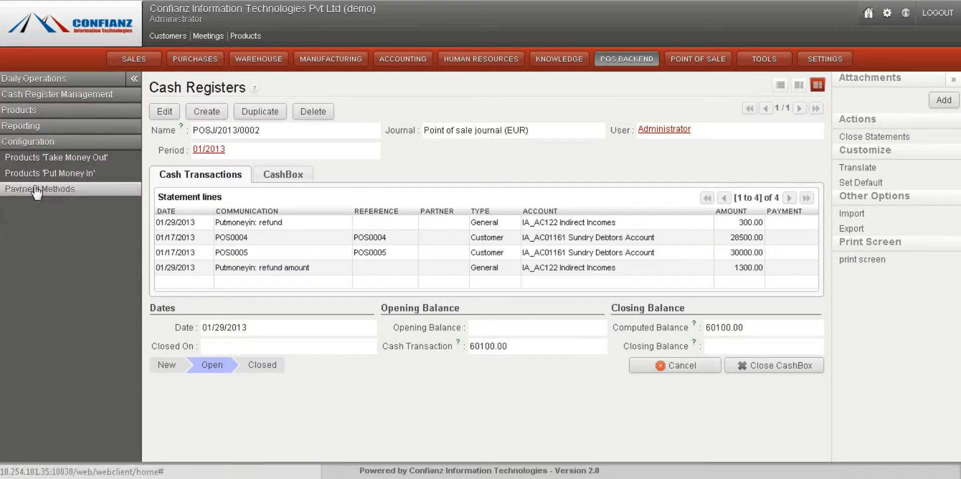
pyautogui.click(95, 95)
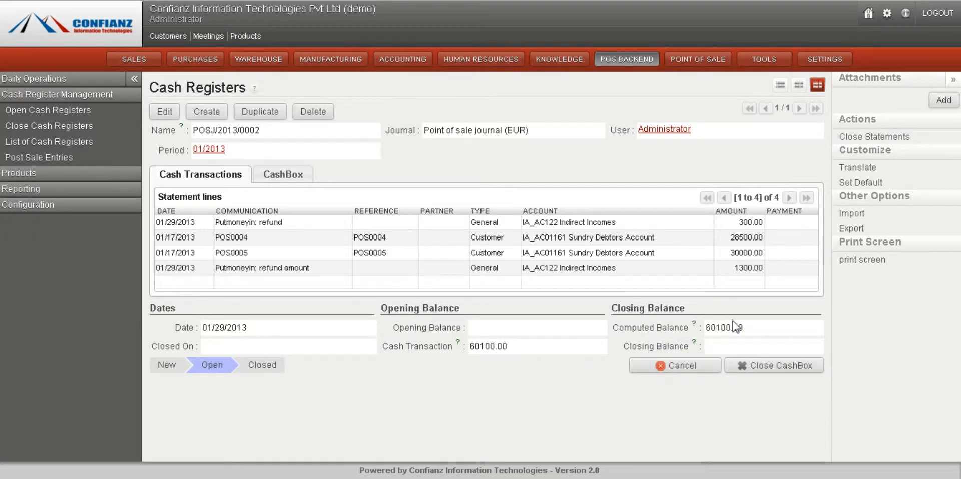
pyautogui.moveTo(746, 330); pyautogui.dragTo(703, 329)
pyautogui.click(791, 339)
# Step: Try to close the register's cashbox without any closing balance lines and dismiss the warning
pyautogui.click(280, 176)
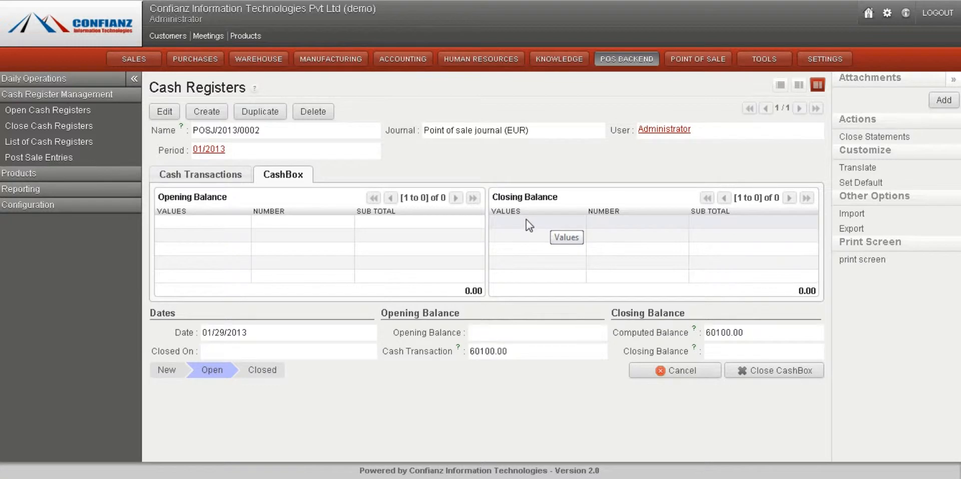
pyautogui.click(756, 371)
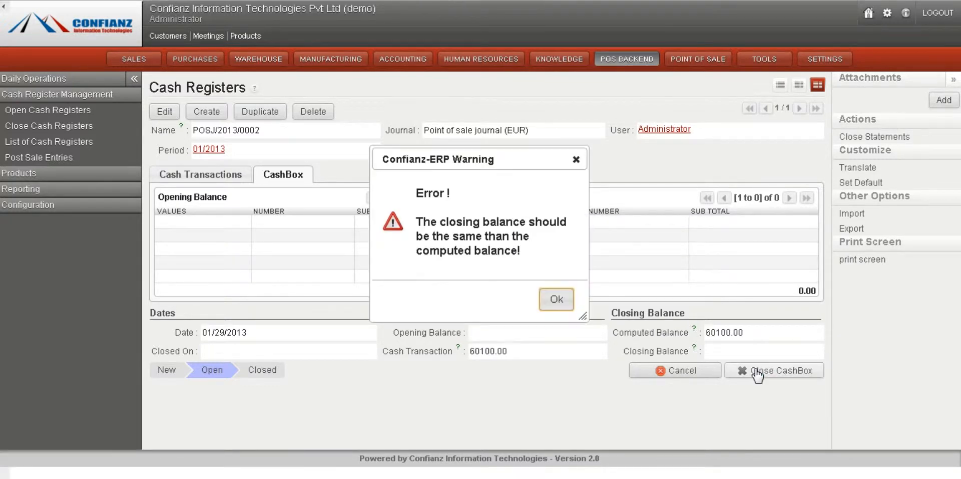
pyautogui.click(544, 299)
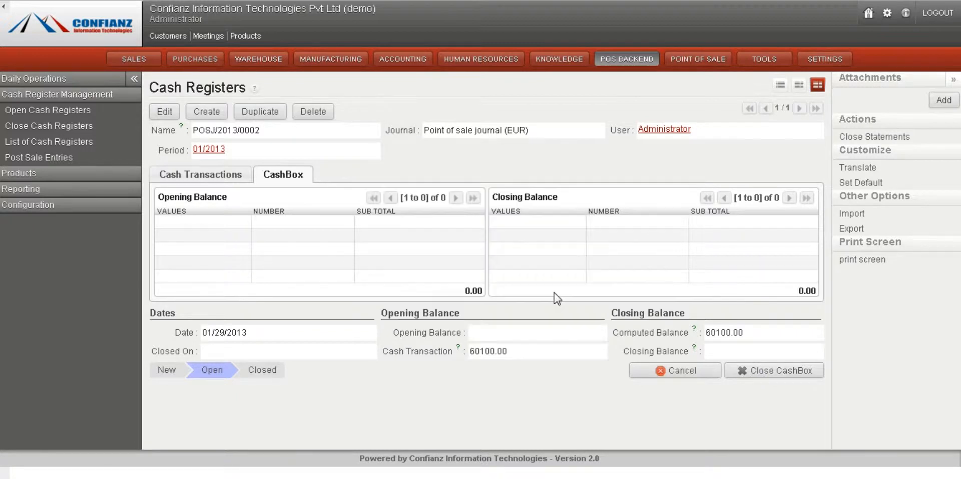
# Step: Add a closing balance line with value 60100 and number 1 to the register's CashBox, and close the cashbox
pyautogui.click(161, 113)
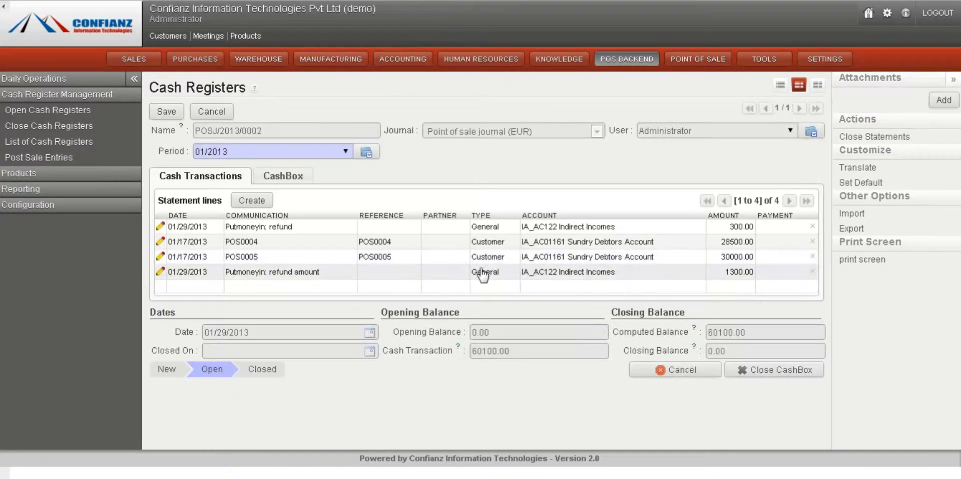
pyautogui.click(281, 176)
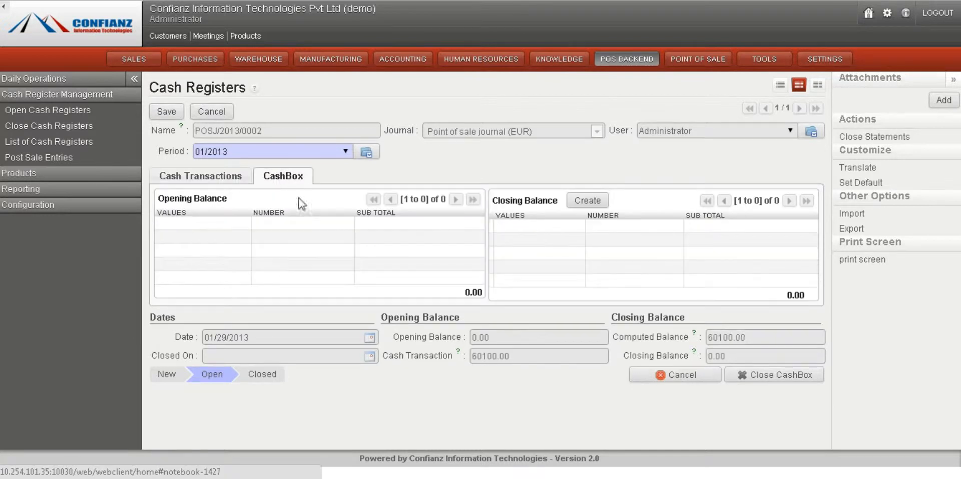
pyautogui.click(576, 201)
pyautogui.click(565, 233)
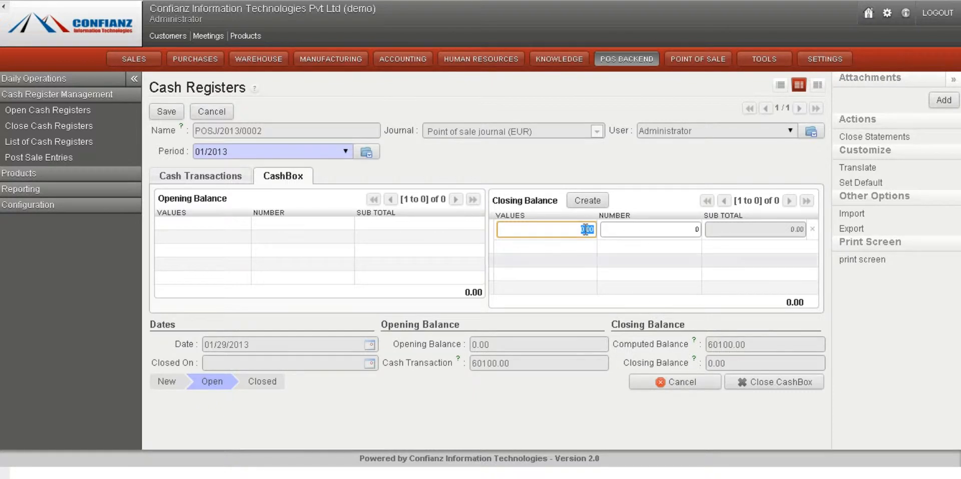
pyautogui.write('6')
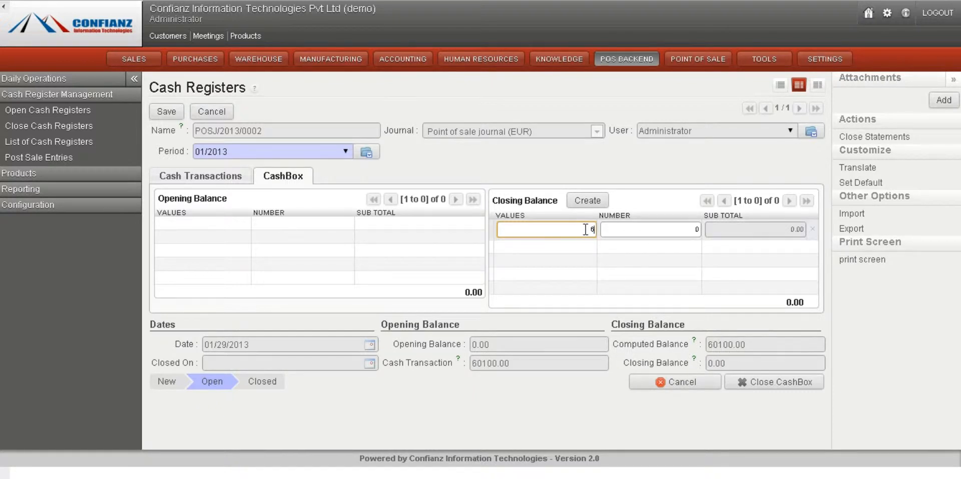
pyautogui.write('0100')
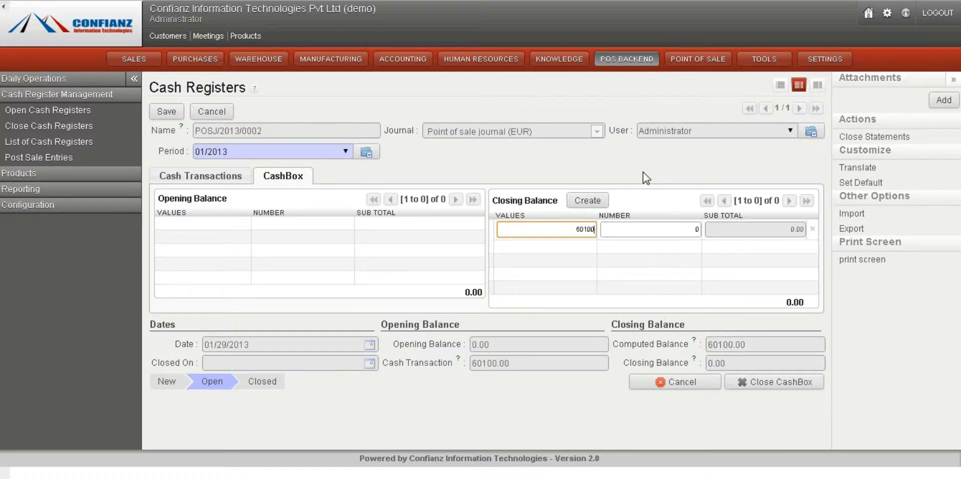
pyautogui.click(686, 228)
pyautogui.write('1')
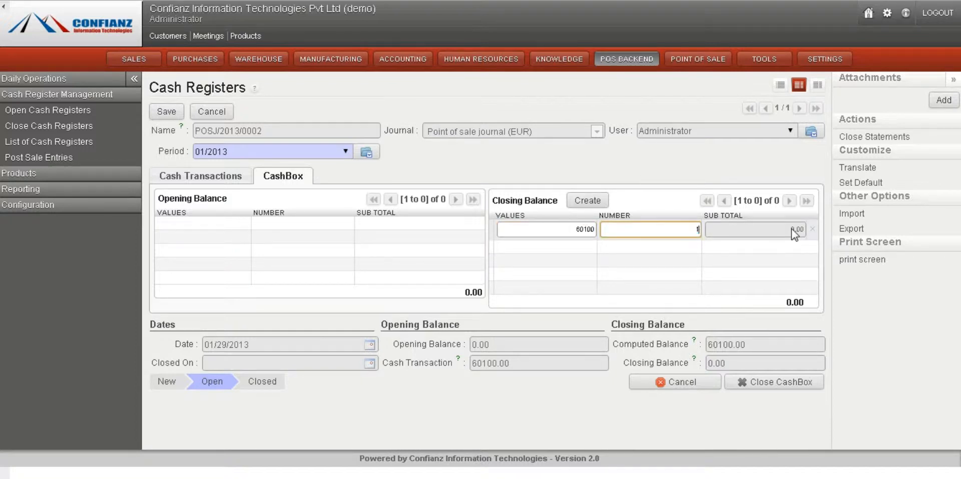
pyautogui.click(618, 167)
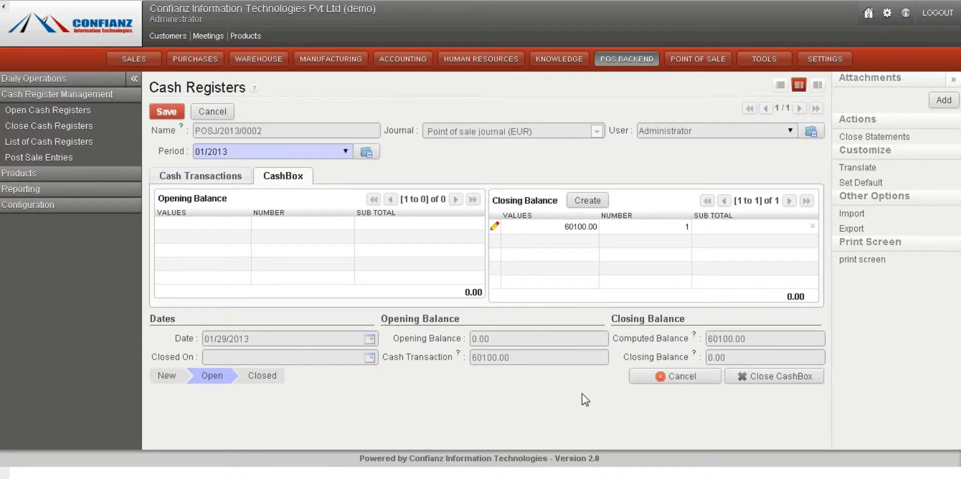
pyautogui.click(796, 376)
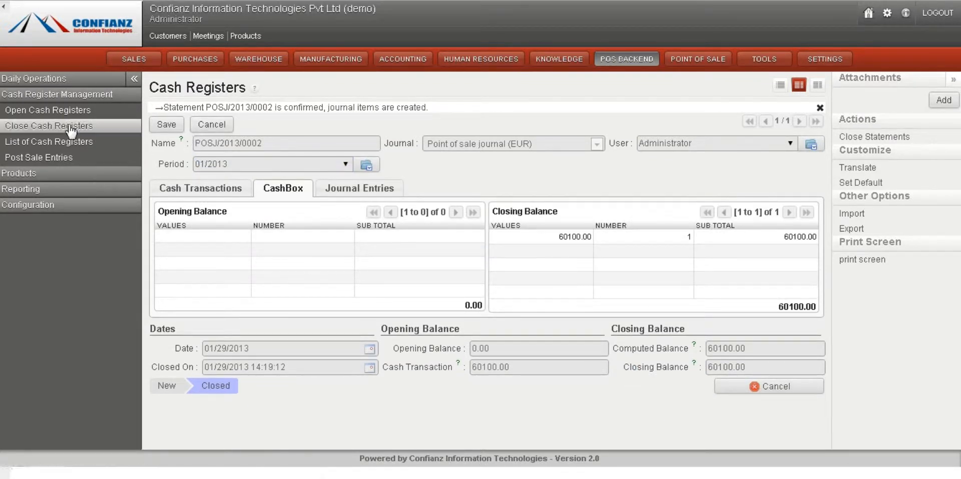
# Step: List the cash registers of every state by removing the Open filter and clearing the search
pyautogui.click(62, 143)
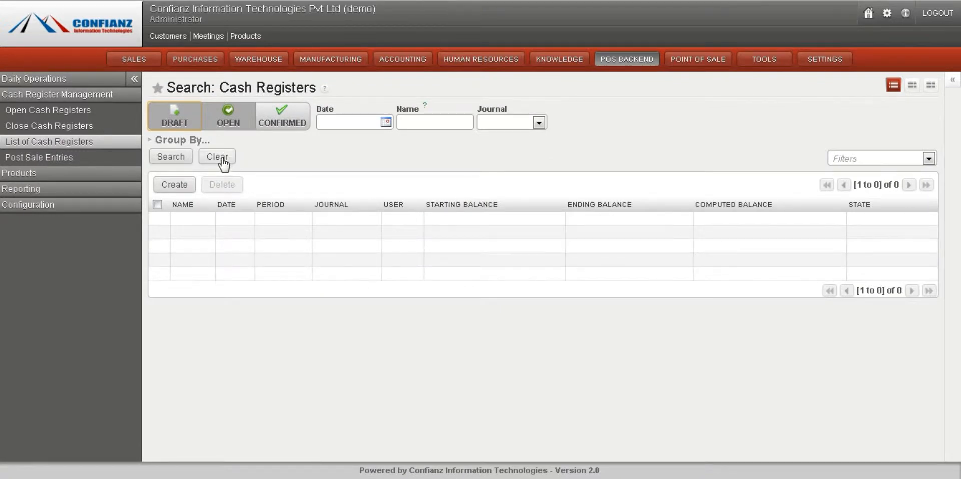
pyautogui.click(225, 121)
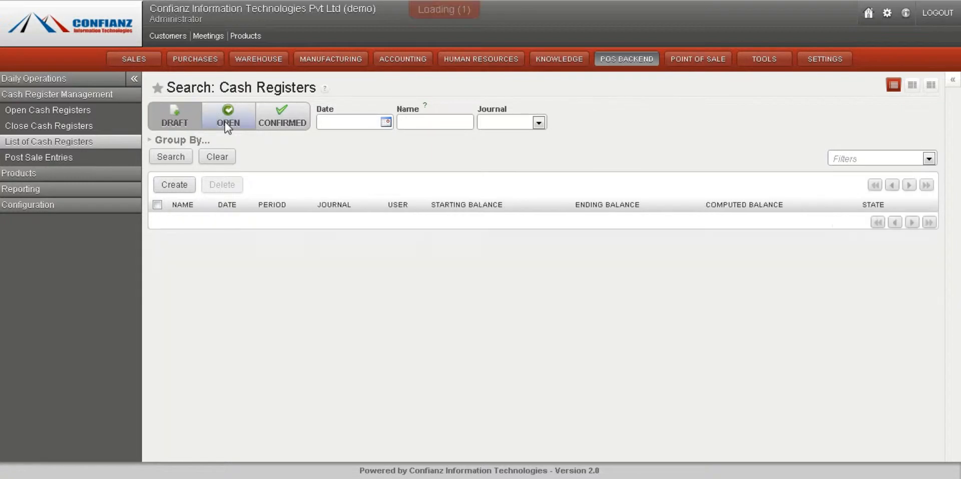
pyautogui.click(203, 159)
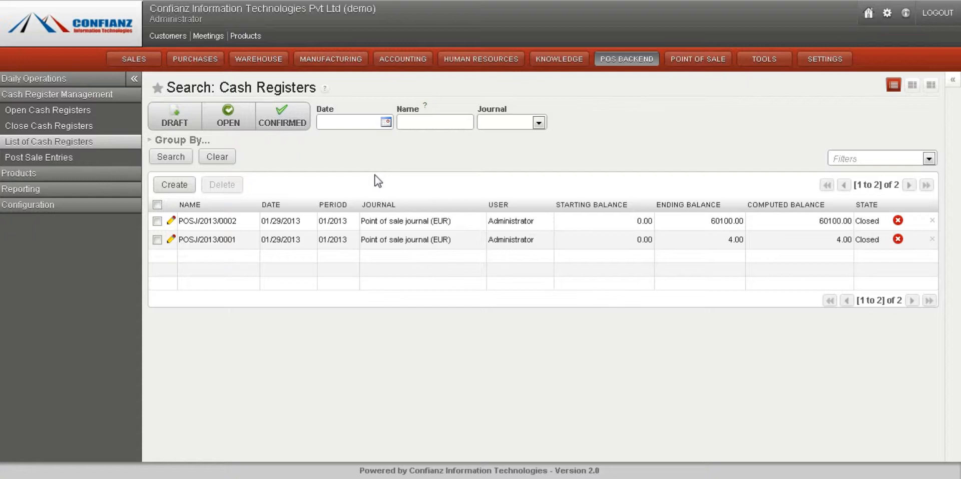
# Step: Start the Point of Sale, confirm opening all cash registers, and select the newly opened Point of sale journal (EUR) register
pyautogui.click(684, 64)
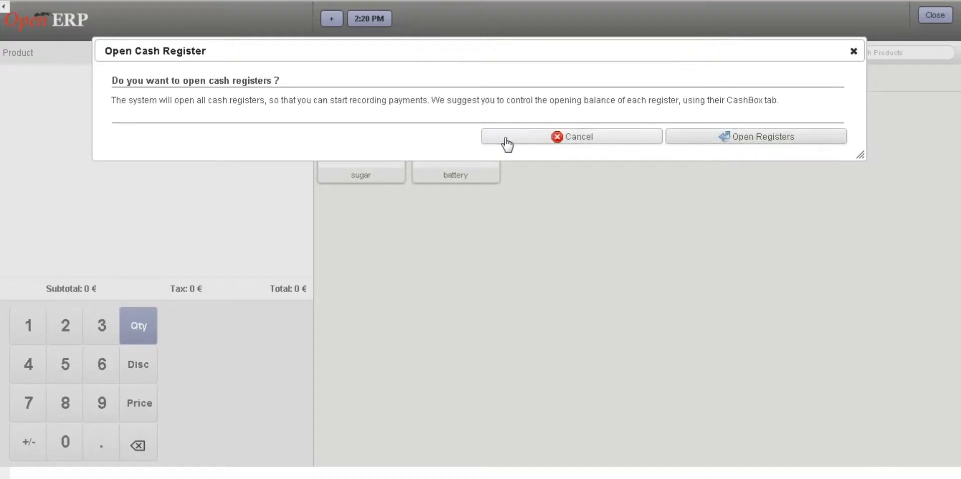
pyautogui.click(738, 140)
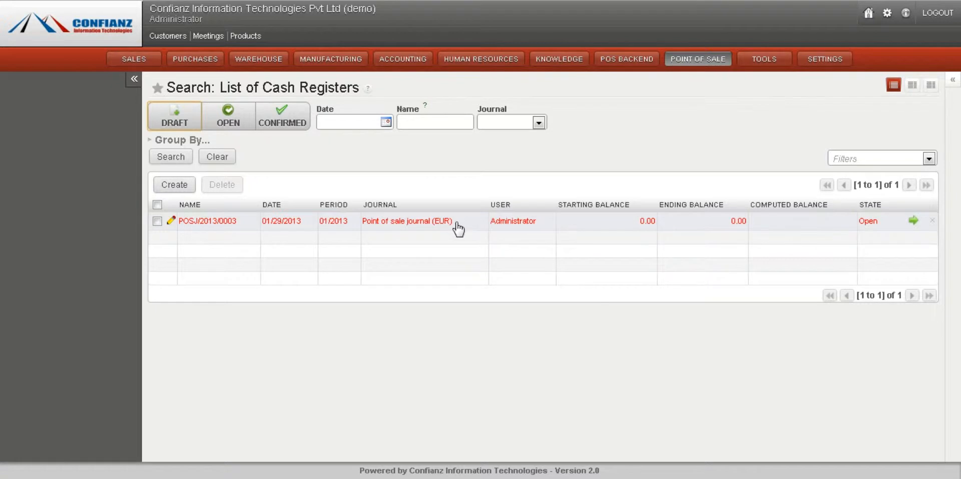
pyautogui.click(387, 225)
# Step: View the Point of Sale selling screen and exit it, declining to close the cash registers
pyautogui.click(690, 59)
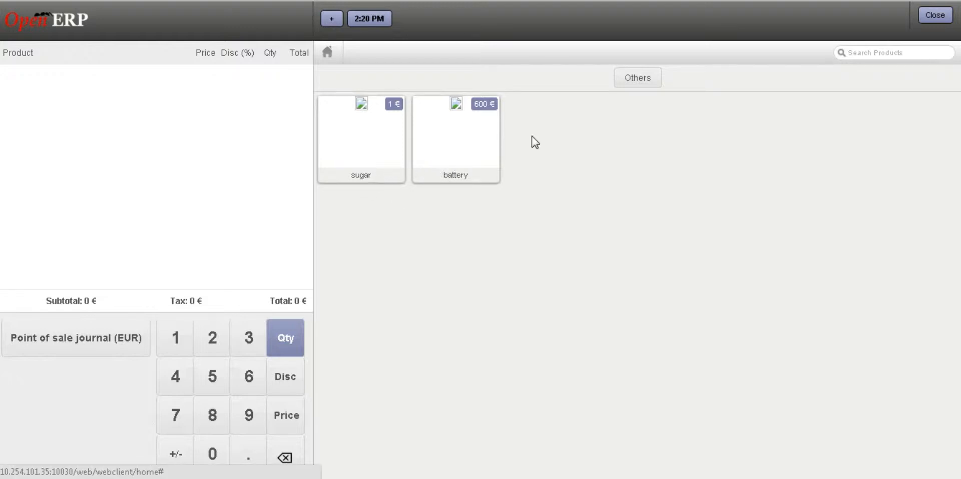
pyautogui.click(936, 16)
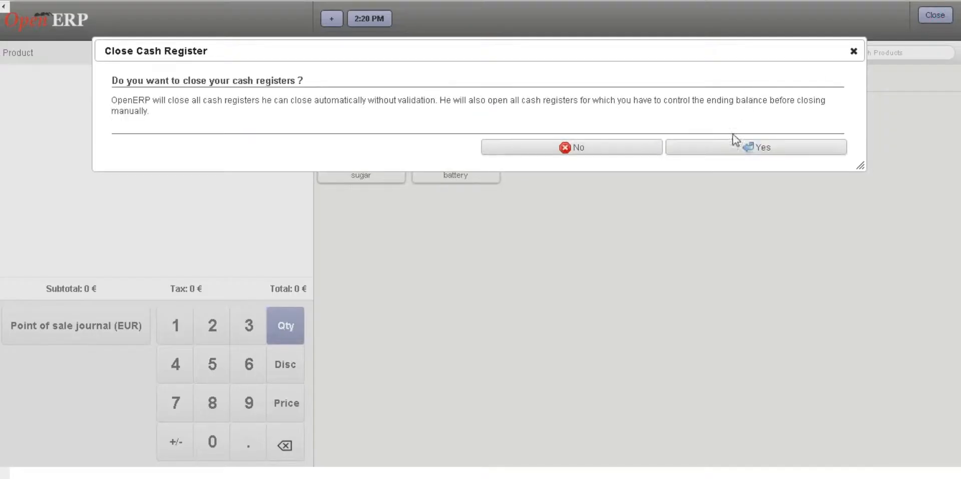
pyautogui.click(611, 160)
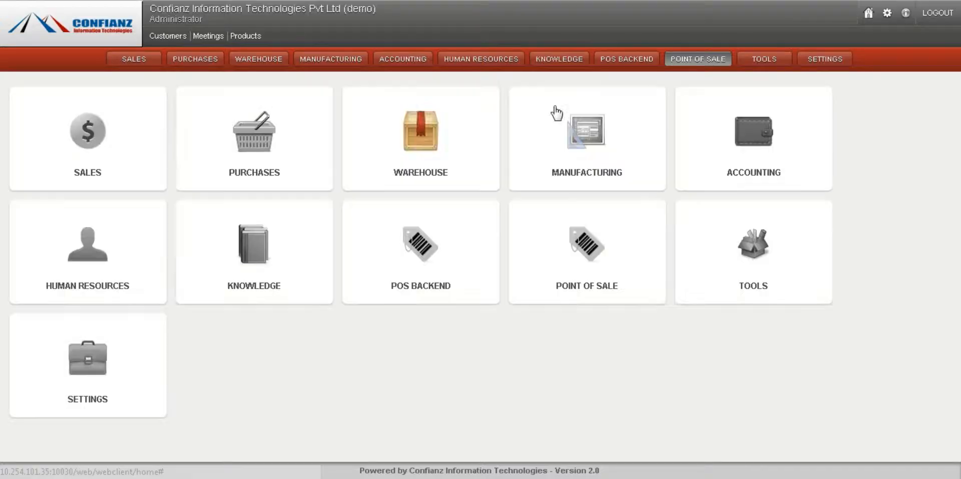
# Step: Open the sugar product from the PoS backend's product list and examine its Point-of-Sale category setting
pyautogui.click(619, 64)
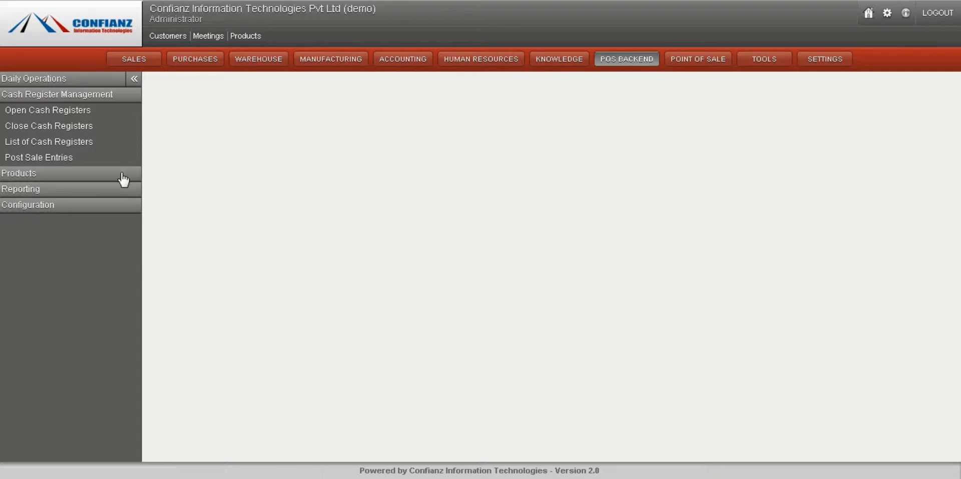
pyautogui.click(58, 175)
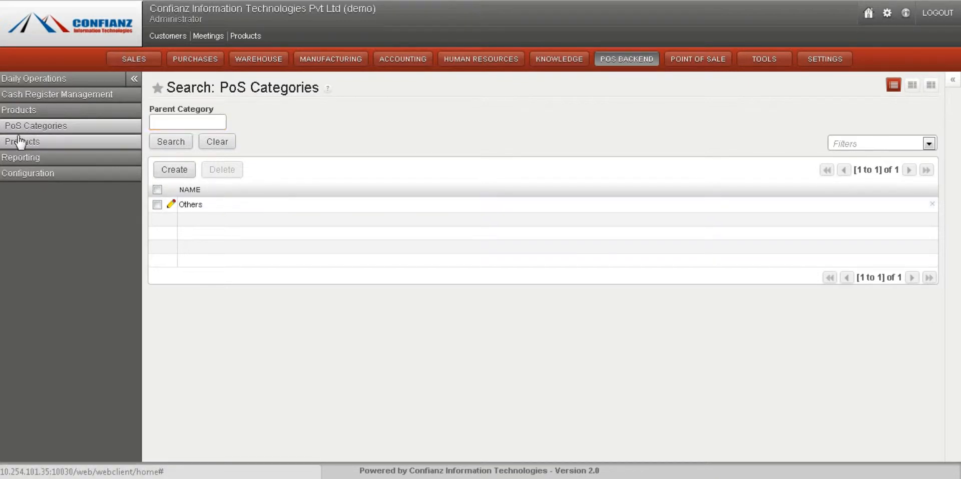
pyautogui.click(18, 140)
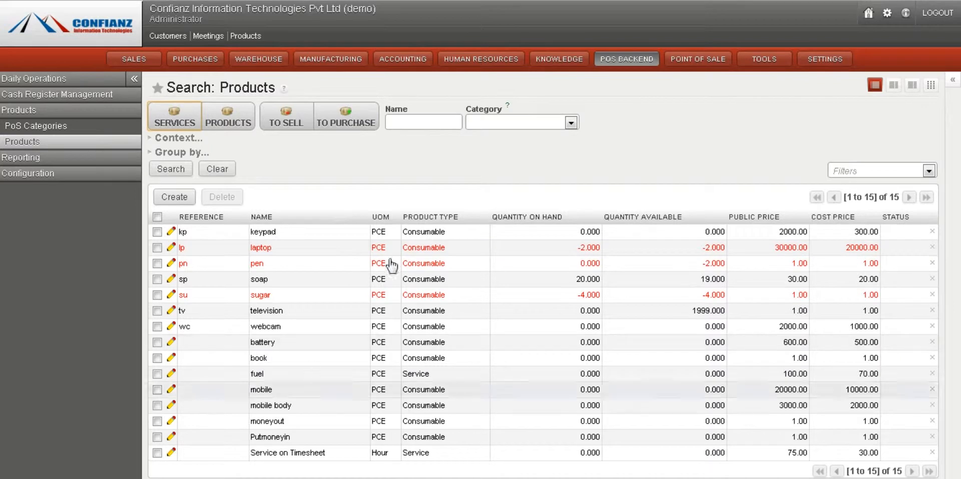
pyautogui.click(292, 299)
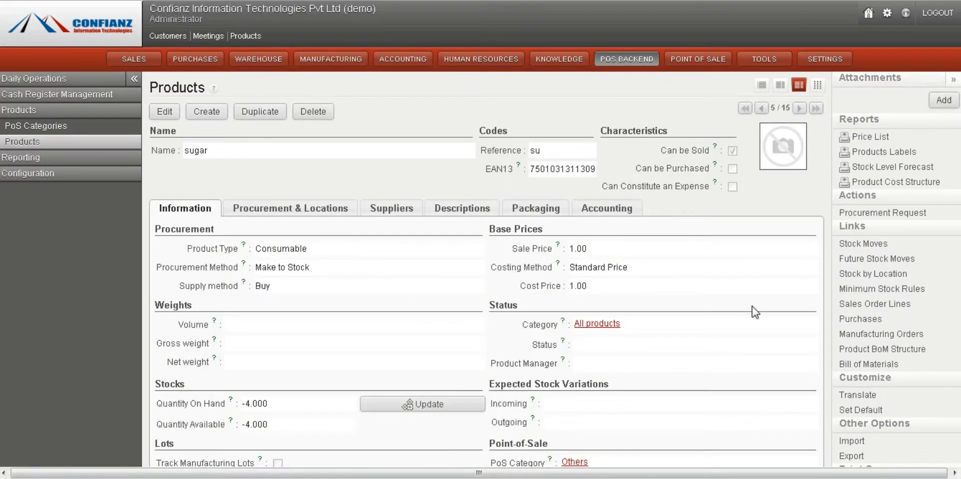
pyautogui.scroll(-3, 594, 386)
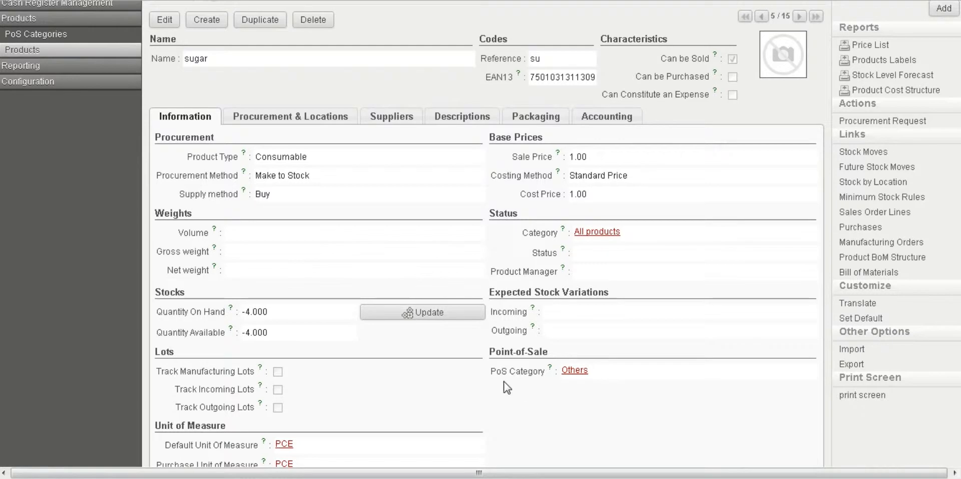
pyautogui.moveTo(517, 376)
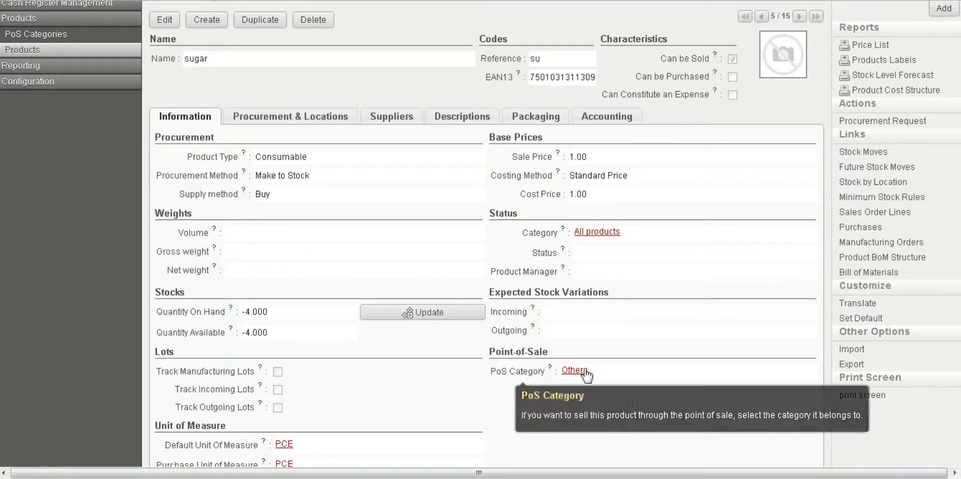
pyautogui.scroll(-1, 571, 373)
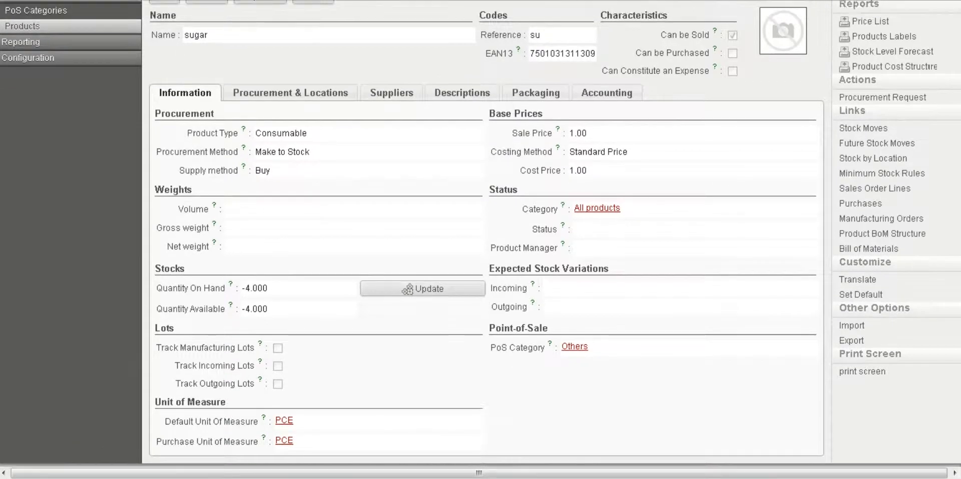
pyautogui.scroll(4, 902, 185)
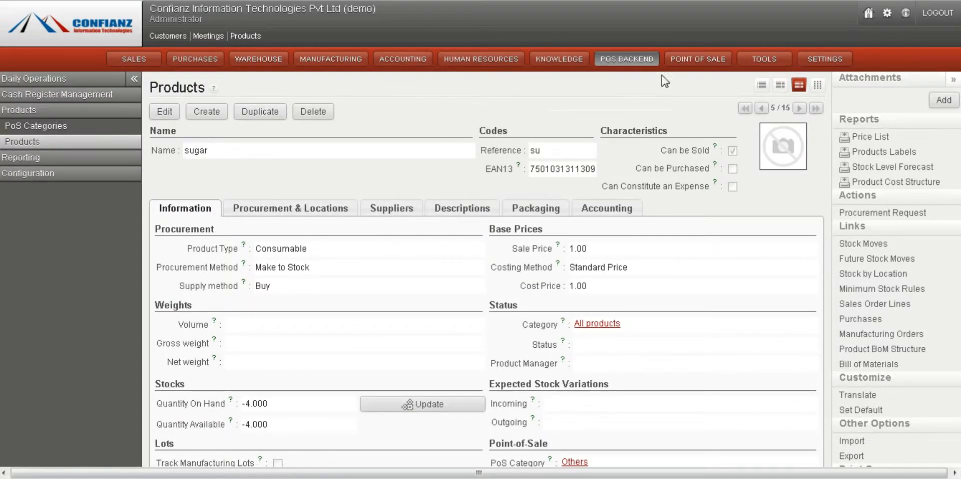
# Step: Start a Point of Sale order containing 3 units of sugar and 2 units of battery
pyautogui.click(696, 59)
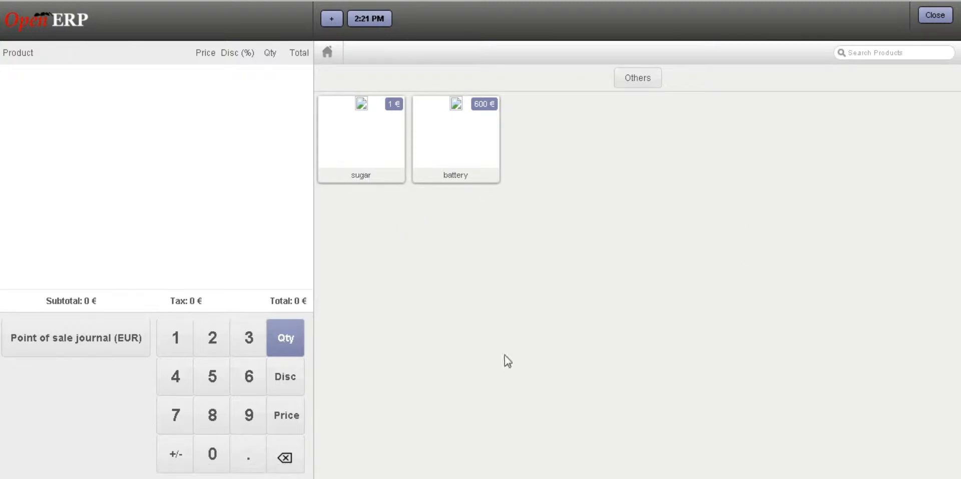
pyautogui.click(349, 169)
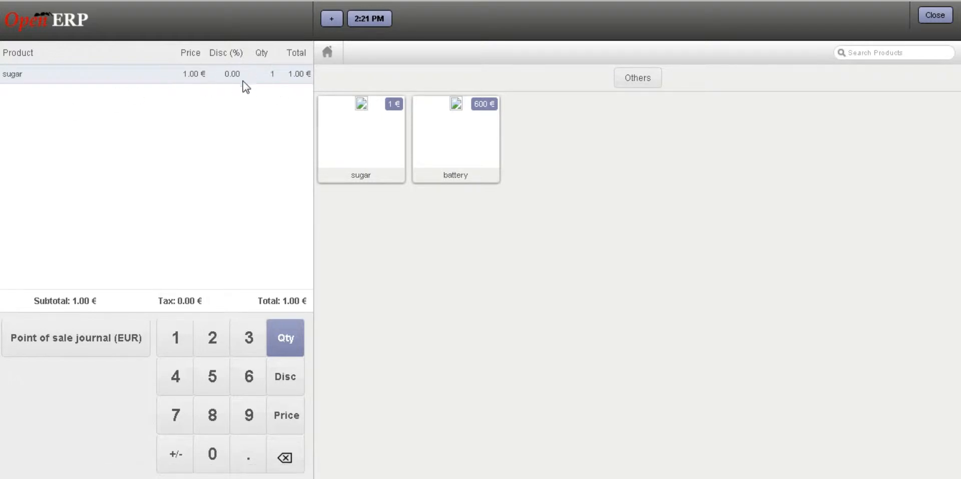
pyautogui.click(369, 134)
pyautogui.click(478, 161)
pyautogui.click(388, 160)
pyautogui.click(437, 164)
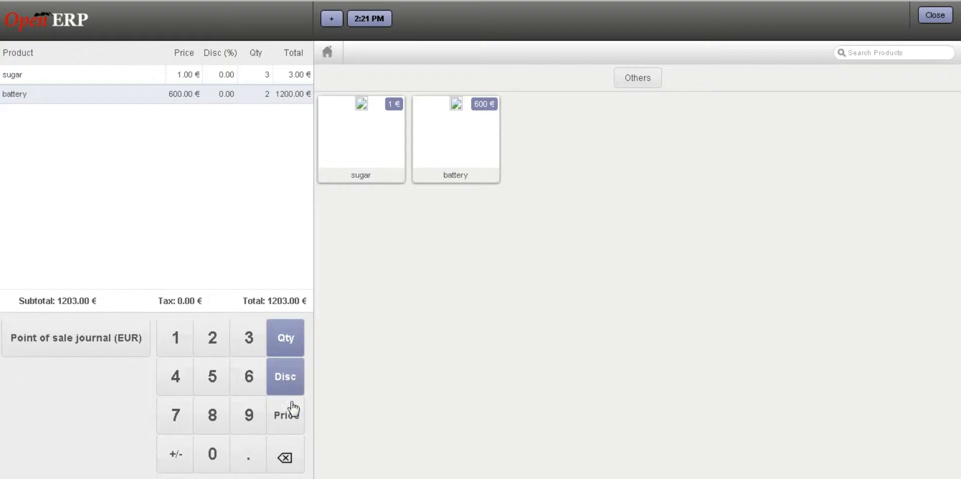
# Step: Pay the full order amount through the Point of sale journal (EUR), validate the payment, and proceed to the next order
pyautogui.click(105, 345)
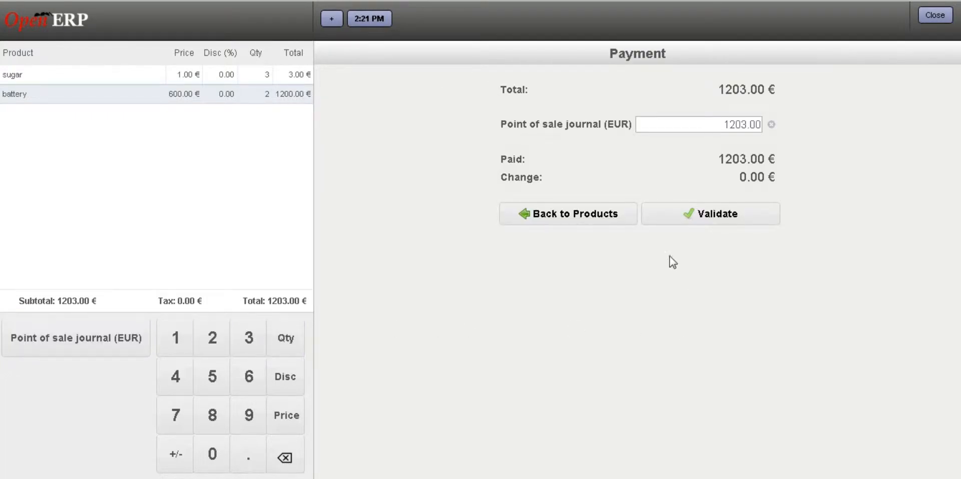
pyautogui.click(718, 223)
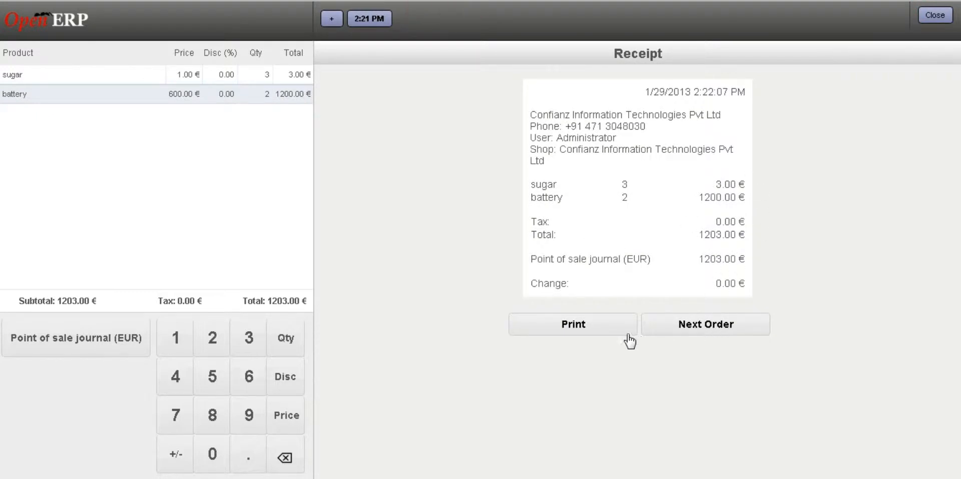
pyautogui.click(707, 325)
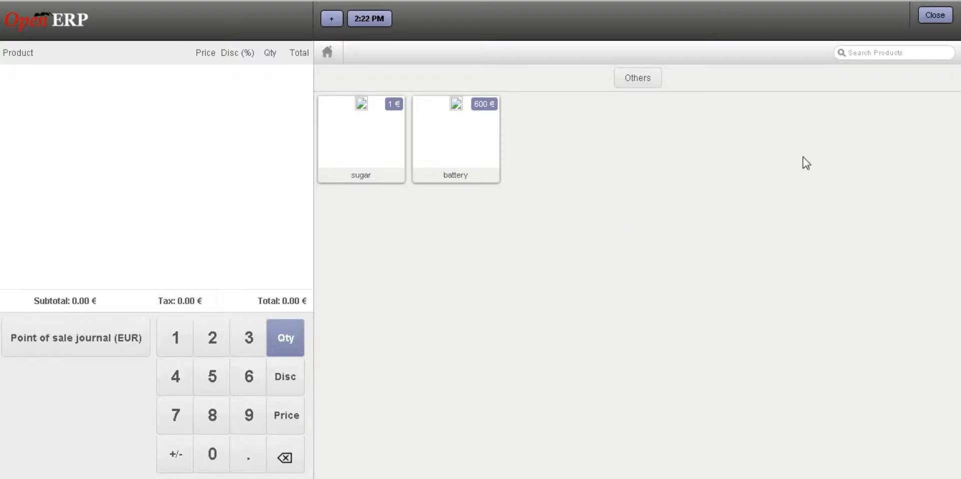
# Step: Exit the Point of Sale, agreeing to close the cash registers, and show the PoS backend's Daily Operations entries
pyautogui.click(933, 20)
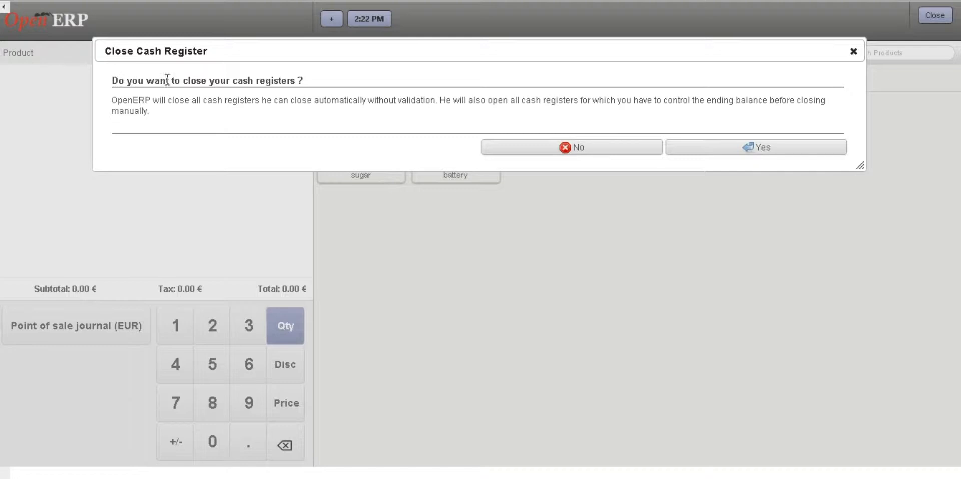
pyautogui.click(765, 148)
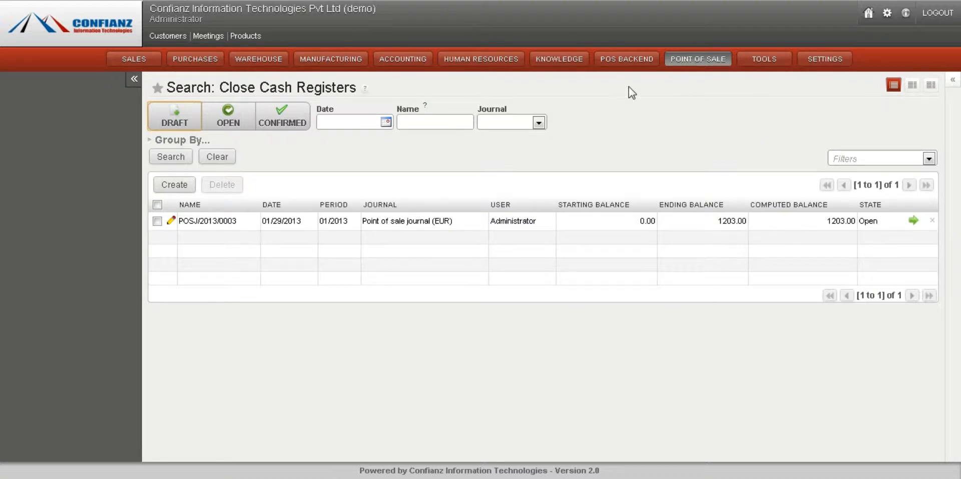
pyautogui.click(631, 65)
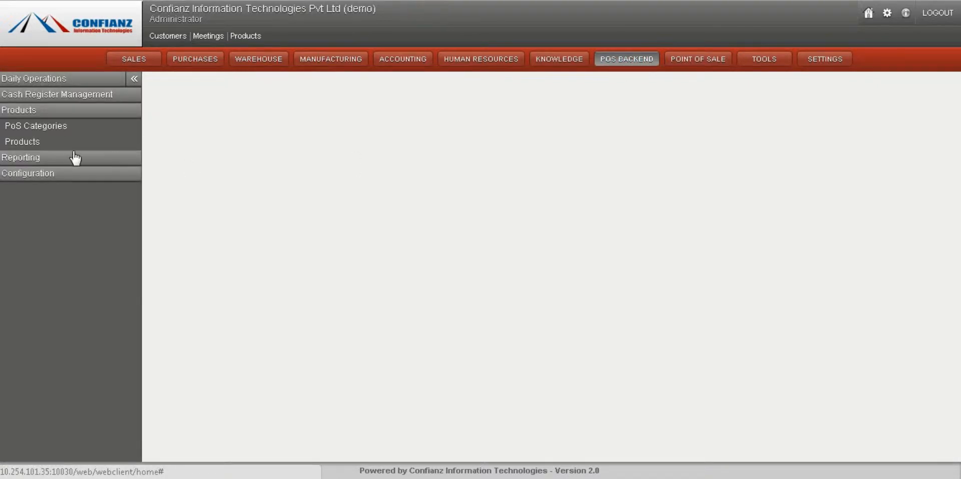
pyautogui.click(34, 78)
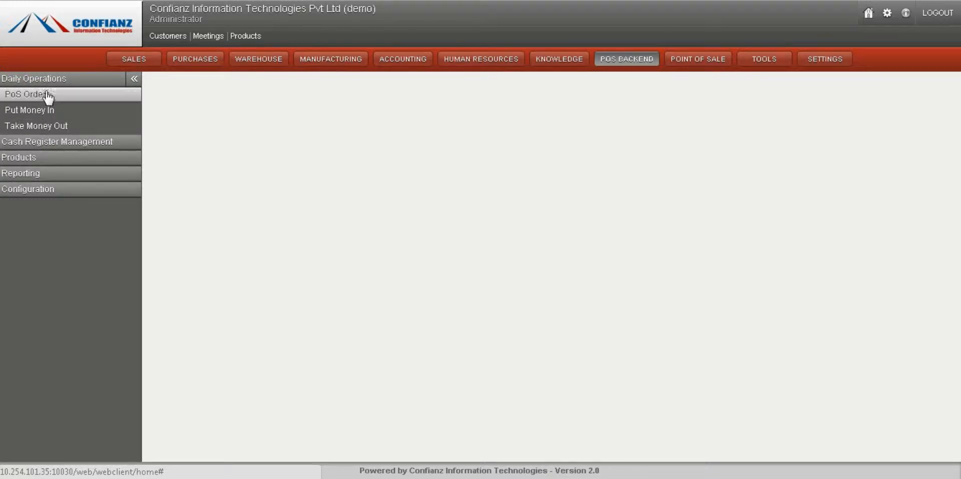